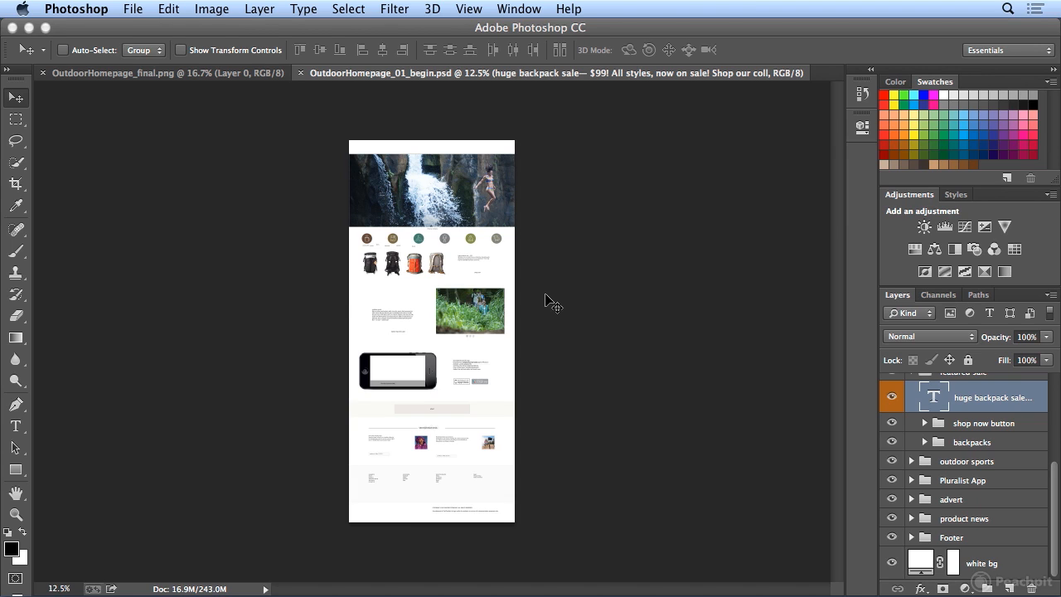
Examine the unstyled text and blank header in the upper part of the OutdoorHomepage_01_begin.psd layout
key("super+equal")
key("super+equal")
key("super+equal")
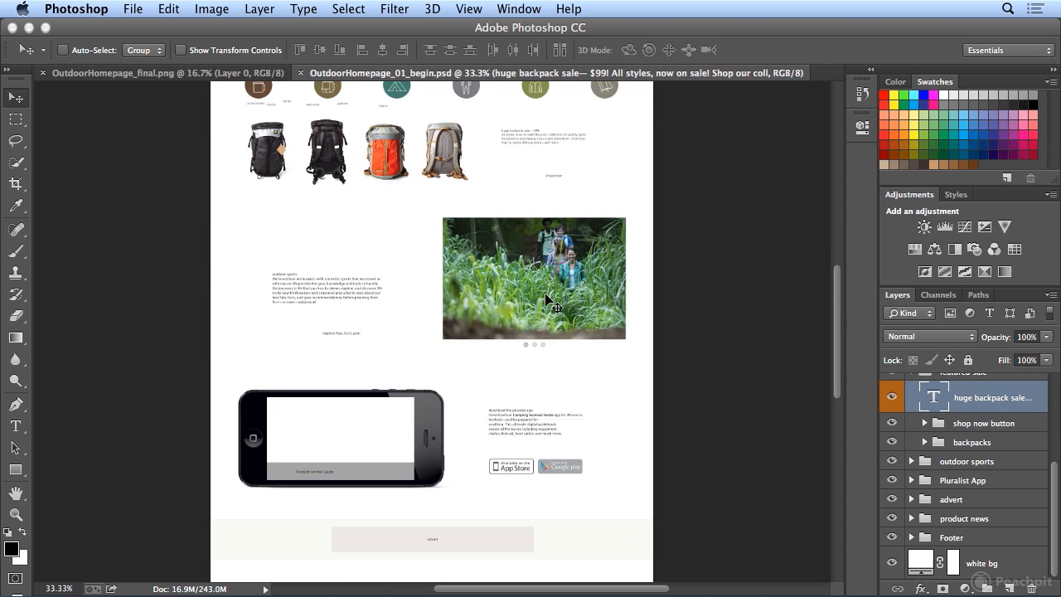
key("super+equal")
scroll(547, 300, "up", 10)
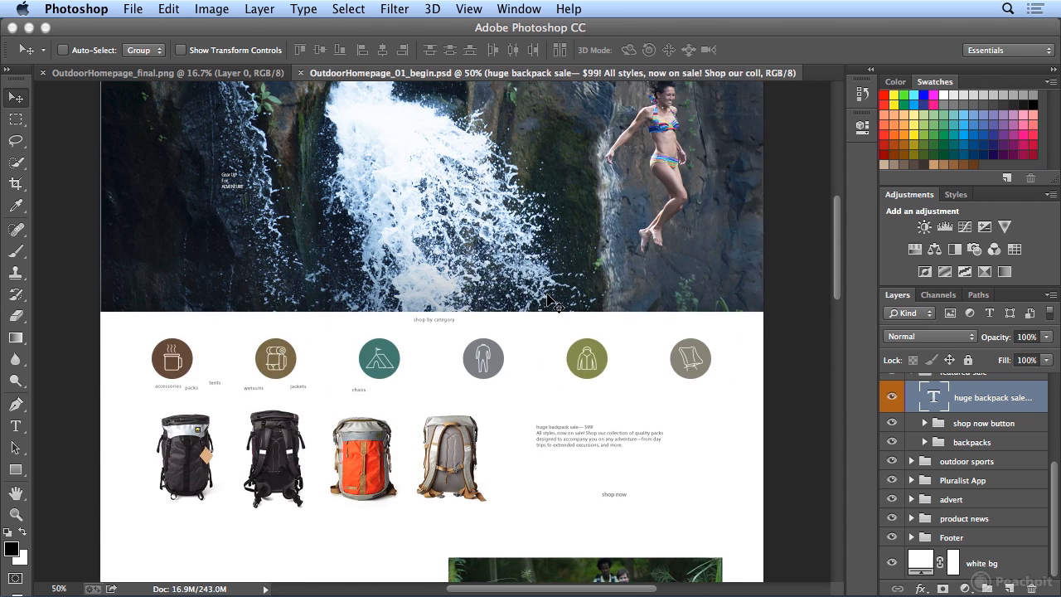
scroll(548, 300, "up", 8)
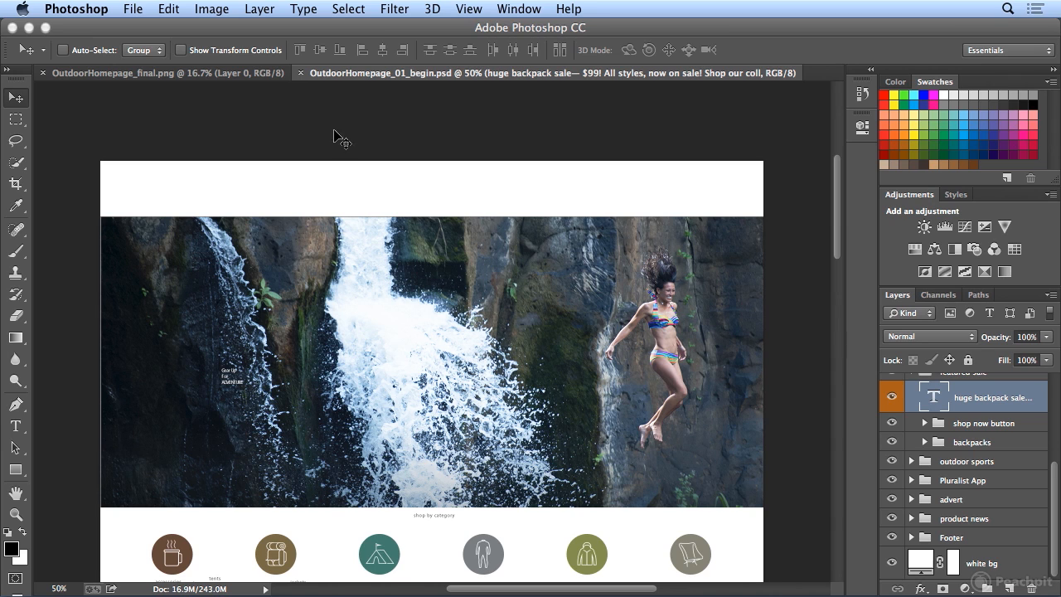
Examine the finished header navigation, logo and headline typography in OutdoorHomepage_final.png
left_click(202, 79)
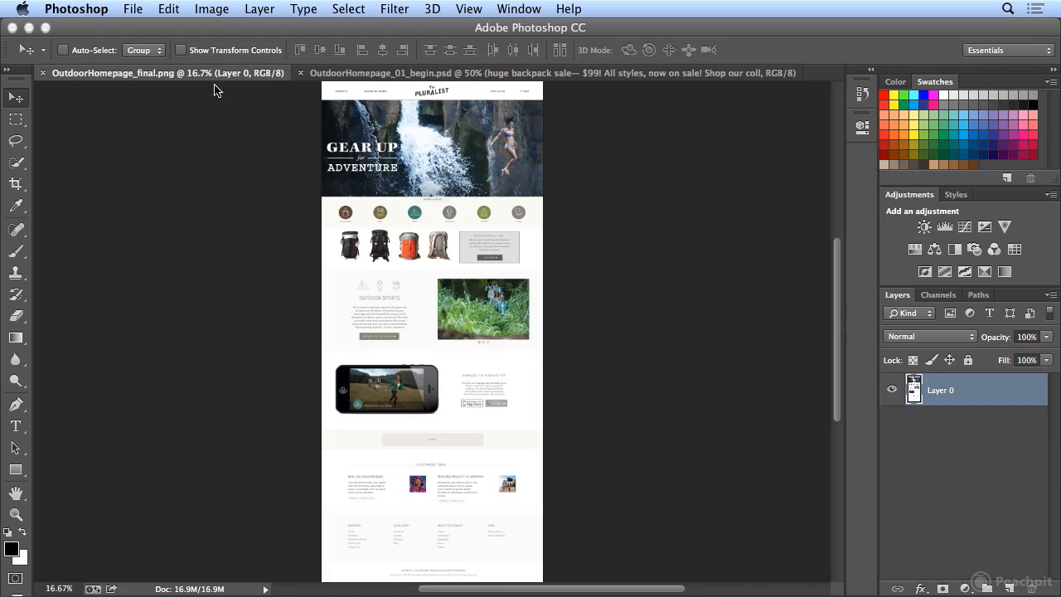
key("super+equal")
key("super+equal")
key("super+equal")
key("super+equal")
key("super+equal")
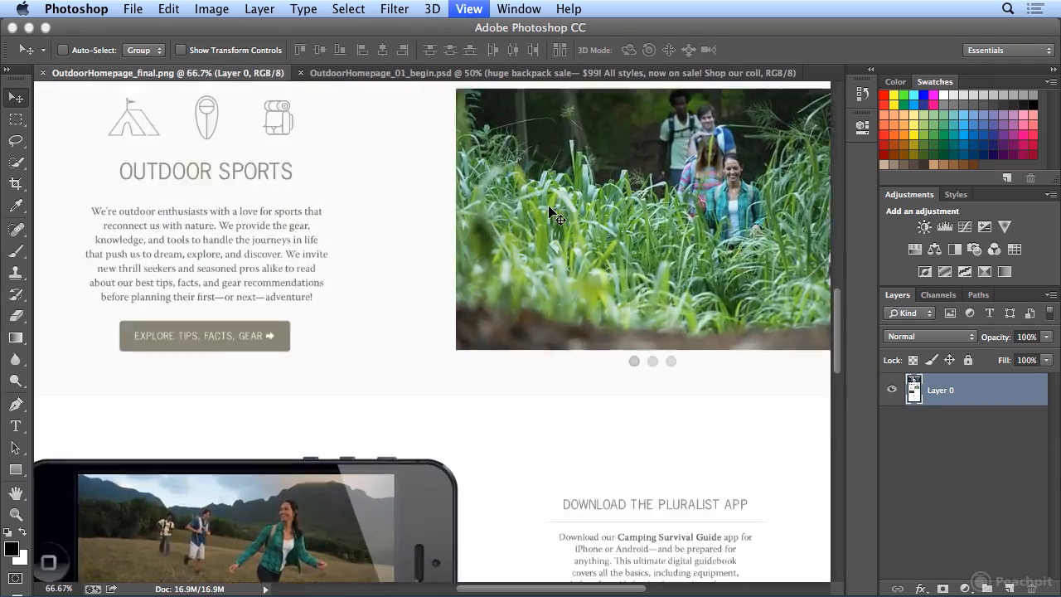
scroll(548, 212, "up", 10)
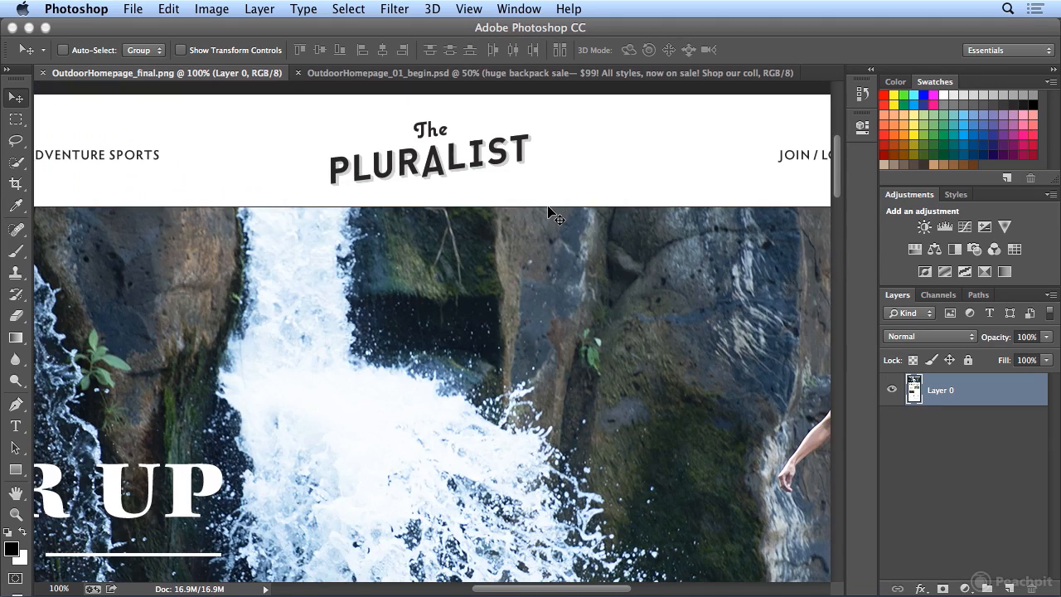
key("super+minus")
key("super+minus")
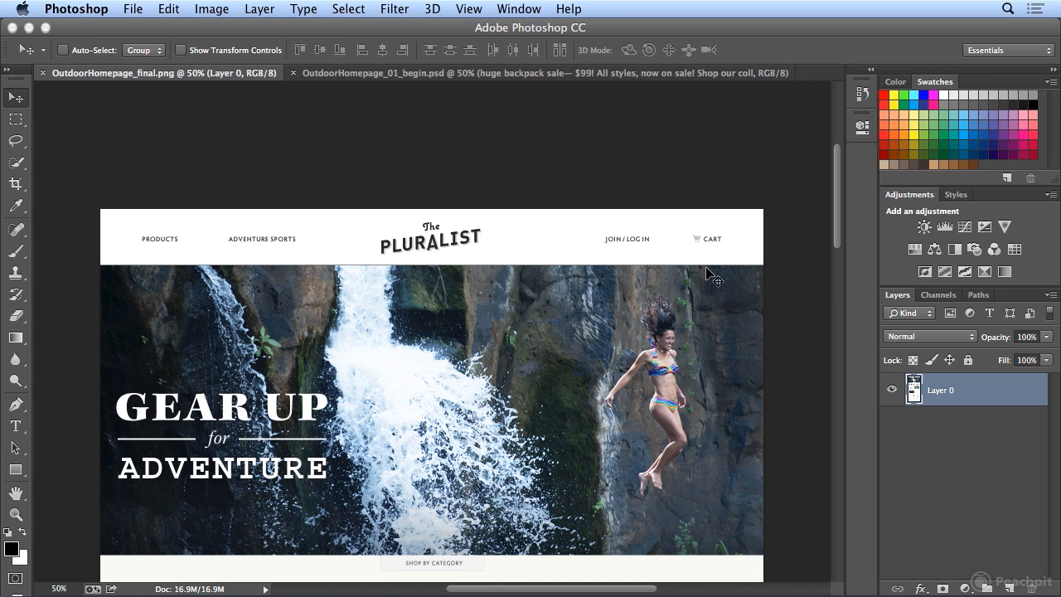
In OutdoorHomepage_01_begin.psd, add the point text "products" near the start of the white header strip above the waterfall image
left_click(479, 73)
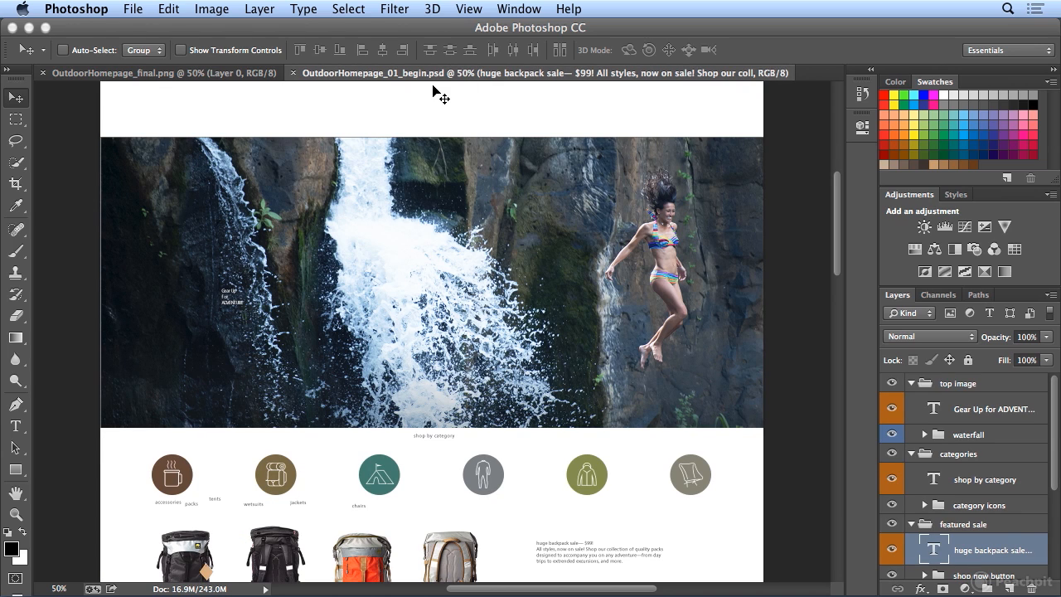
key("t")
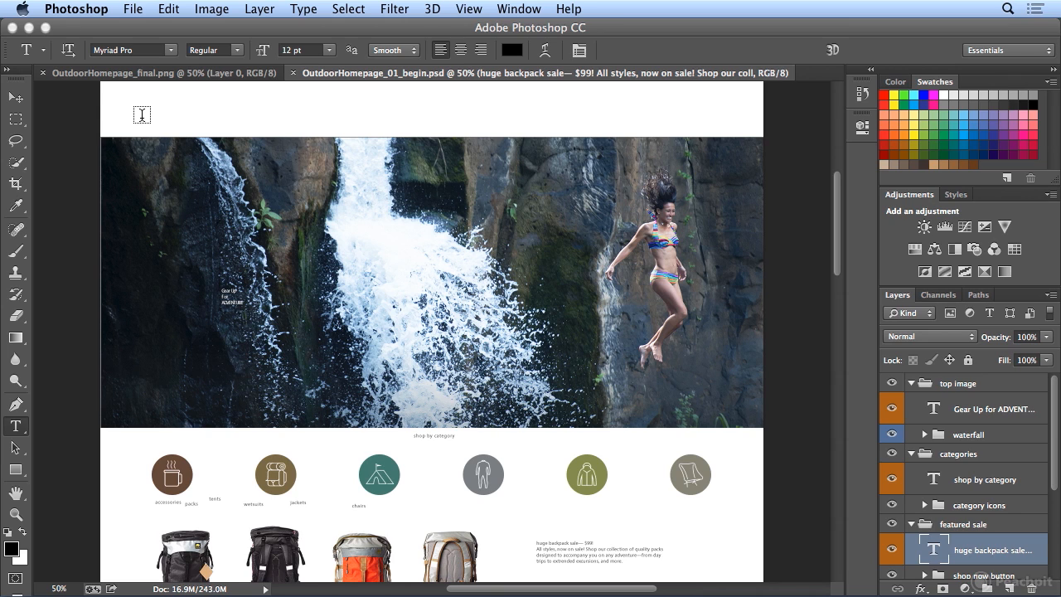
left_click(142, 115)
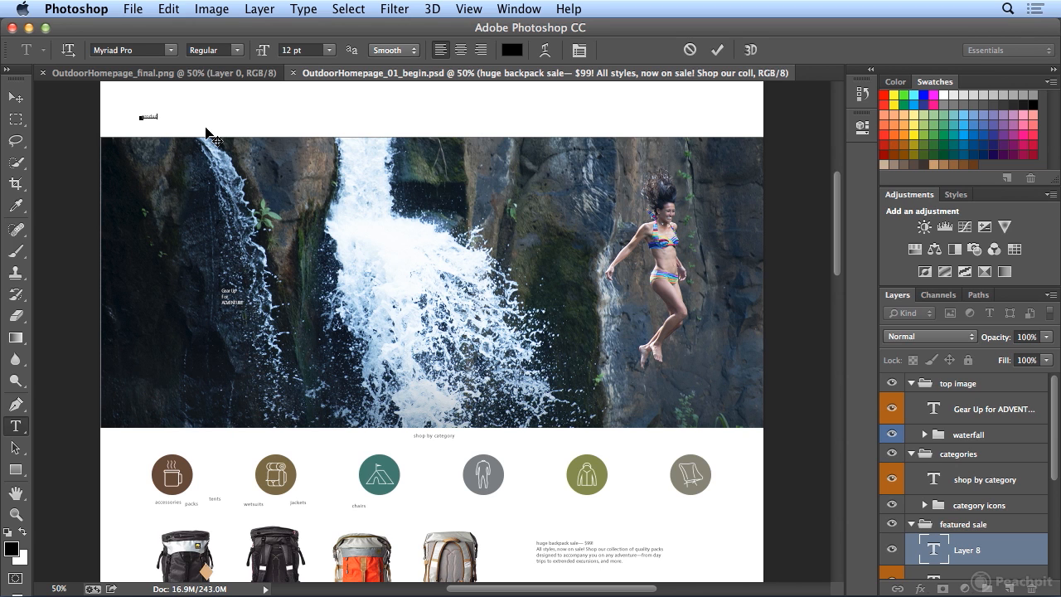
key("super+plus")
key("super+plus")
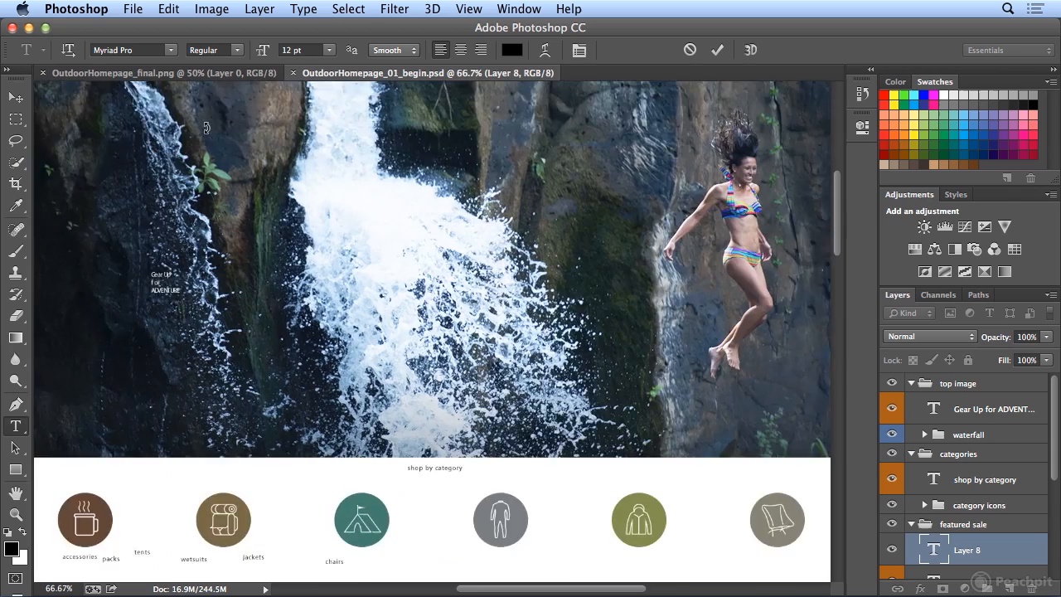
left_click_drag(507, 588, 444, 585)
left_click_drag(840, 227, 836, 177)
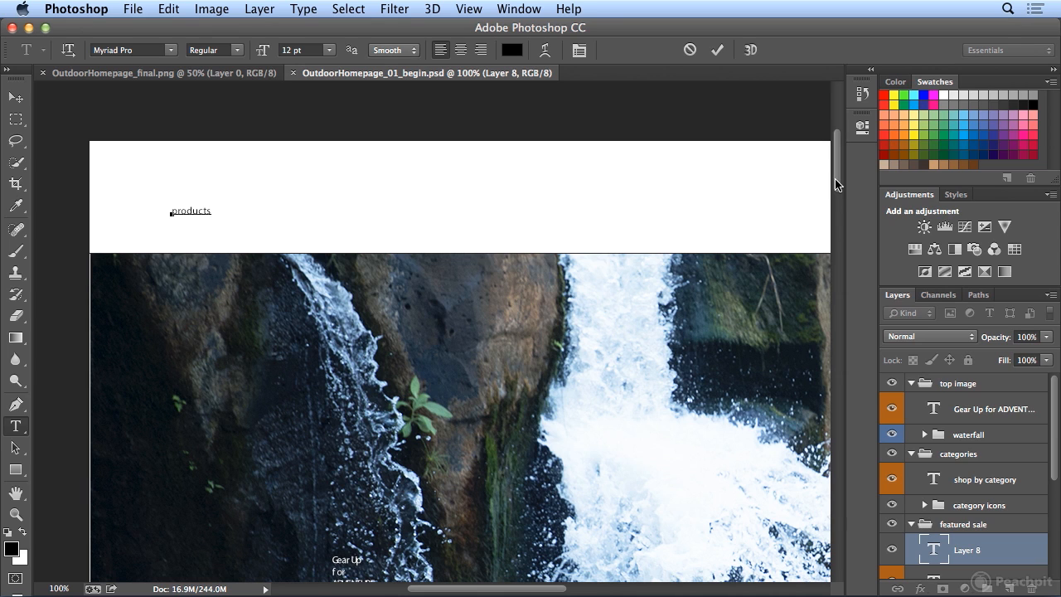
Set the font size of the header word "products" to 15 pt
double_click(181, 208)
left_click(329, 50)
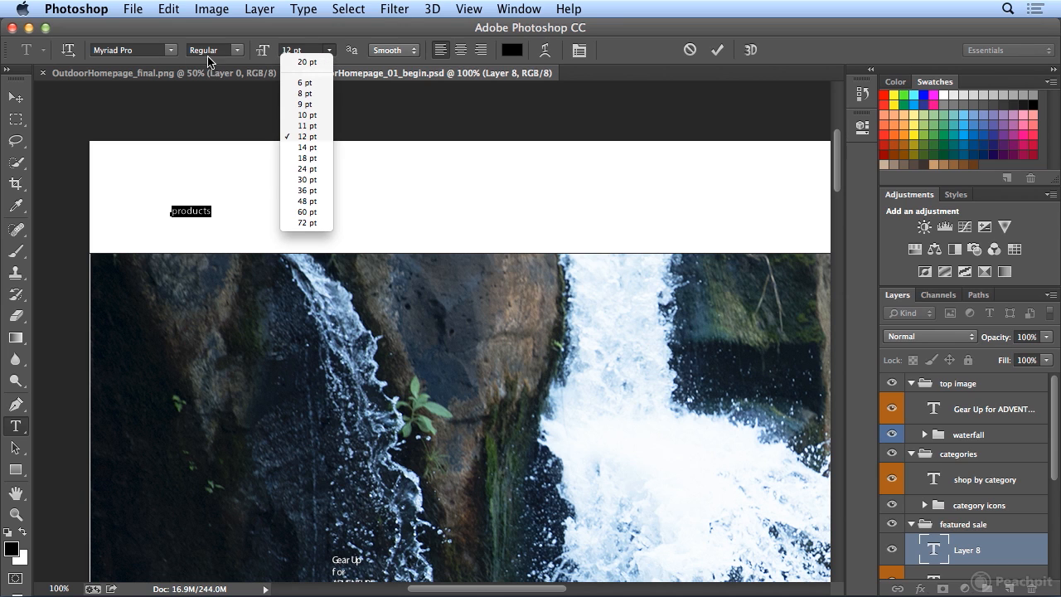
left_click(313, 148)
left_click(330, 50)
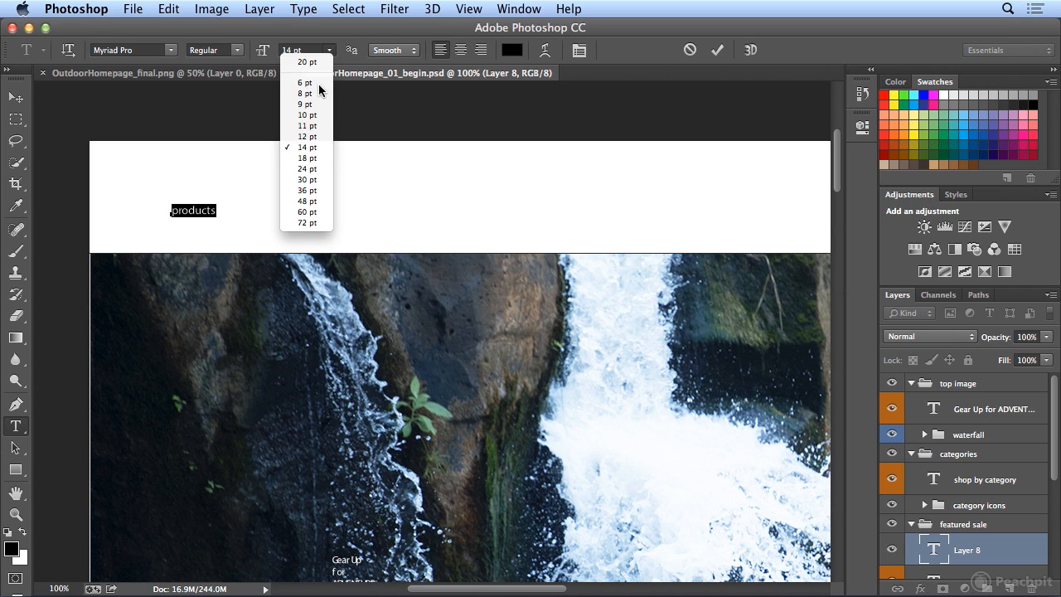
left_click(310, 157)
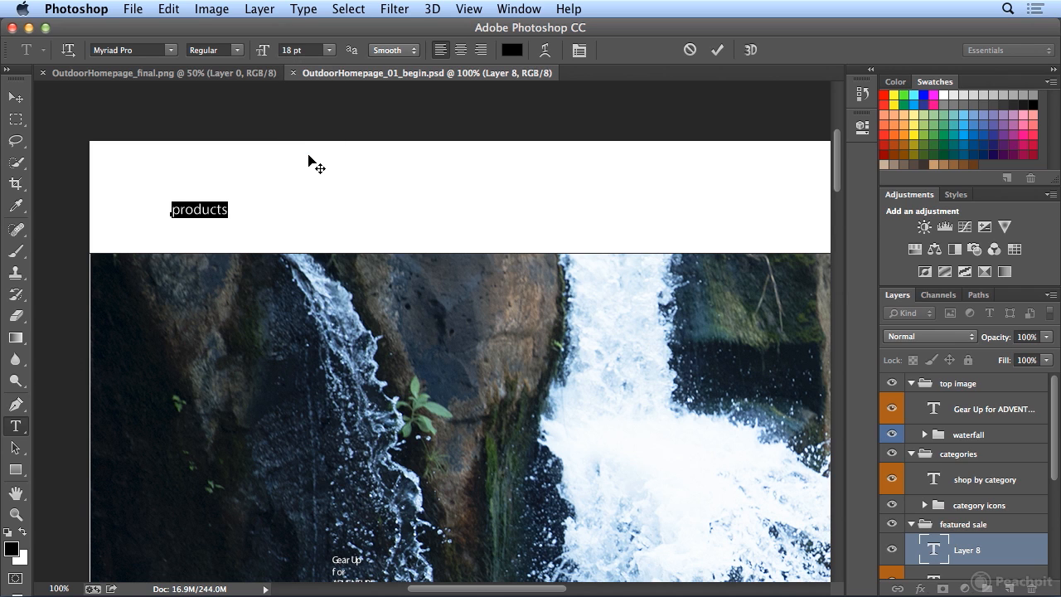
left_click(287, 50)
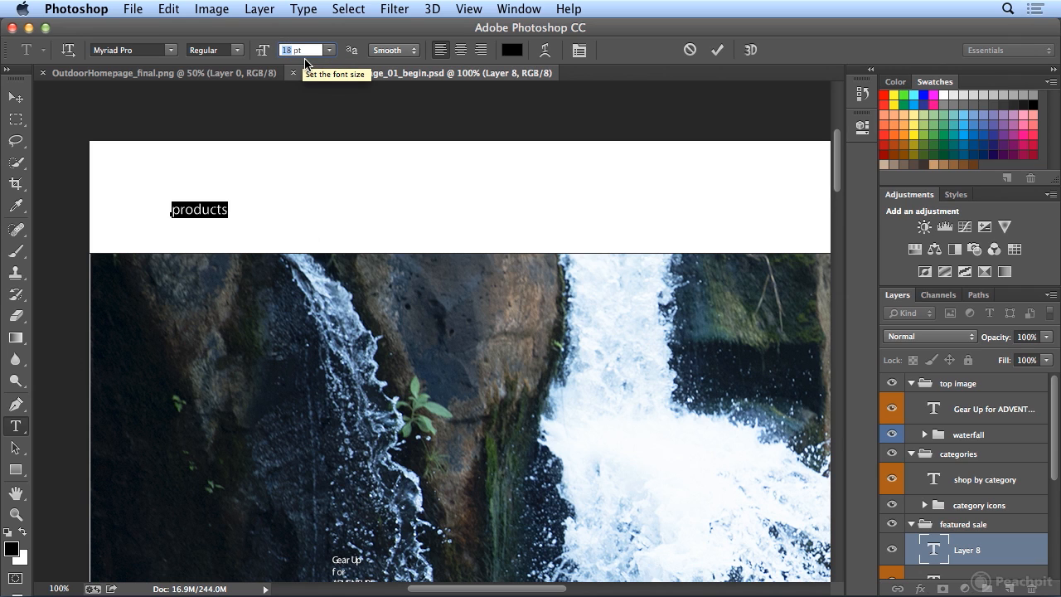
type("15")
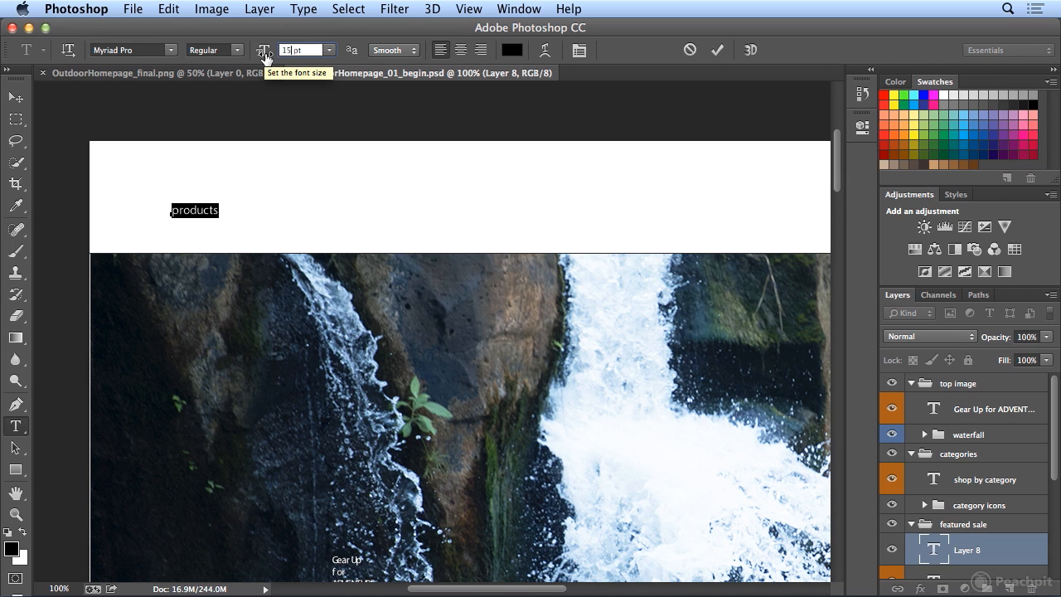
left_click_drag(265, 56, 266, 63)
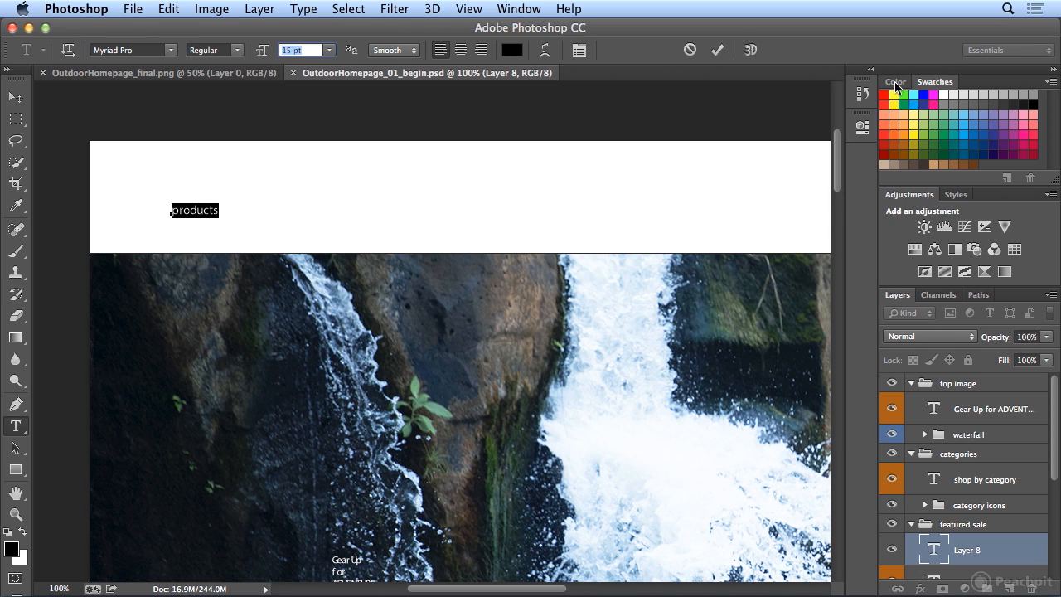
left_click(1050, 82)
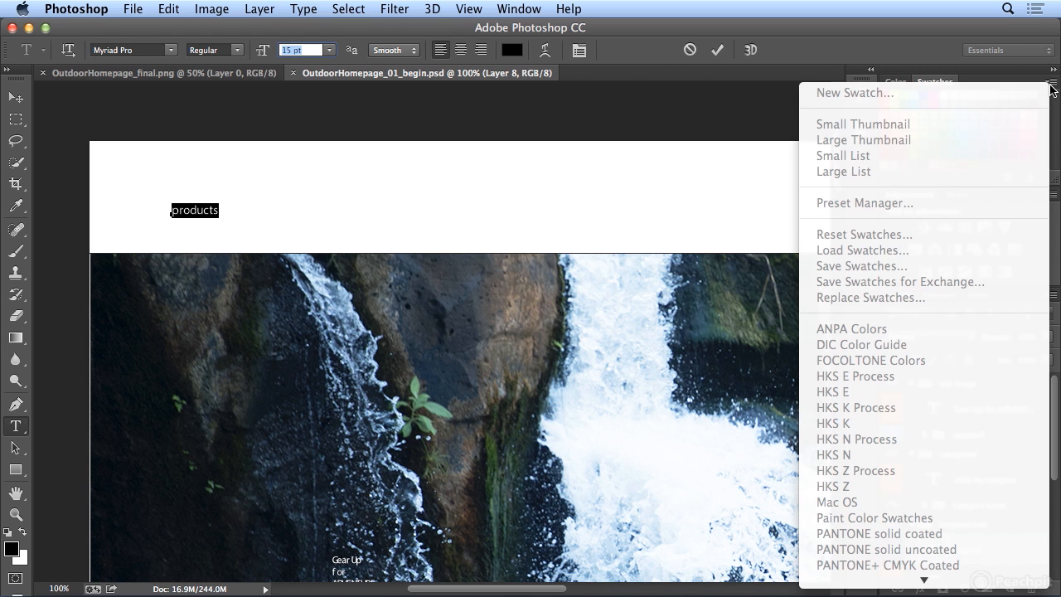
left_click(1049, 85)
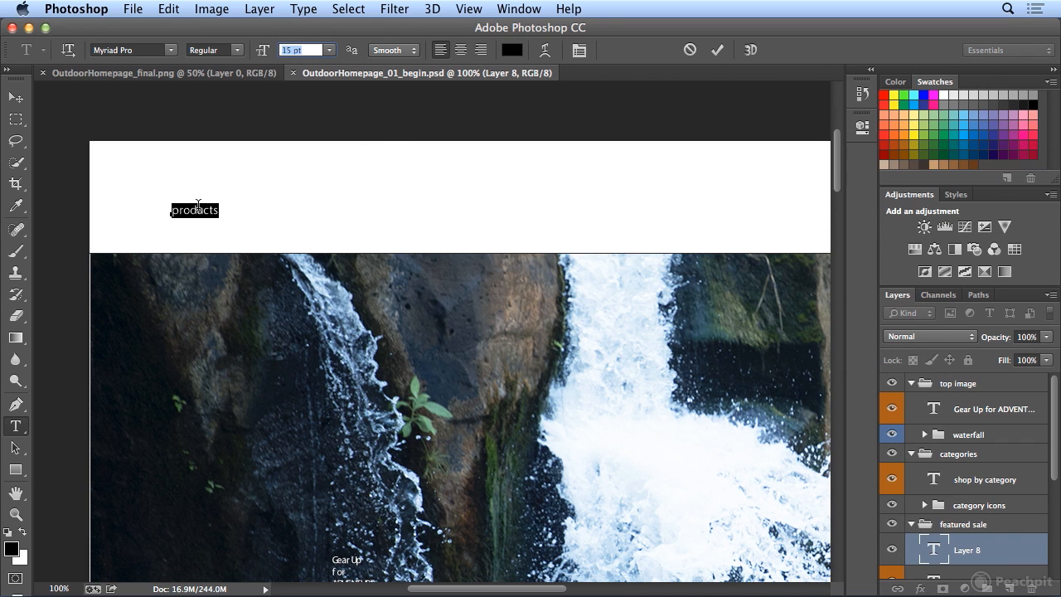
left_click(133, 9)
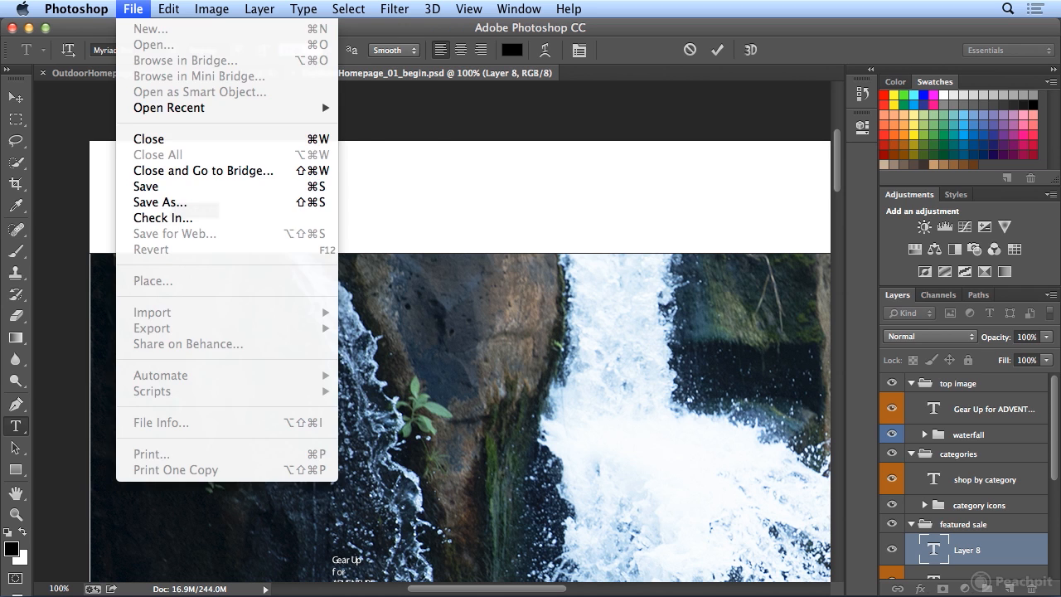
left_click(308, 9)
left_click(1050, 82)
left_click(1049, 82)
left_click(904, 83)
left_click(930, 83)
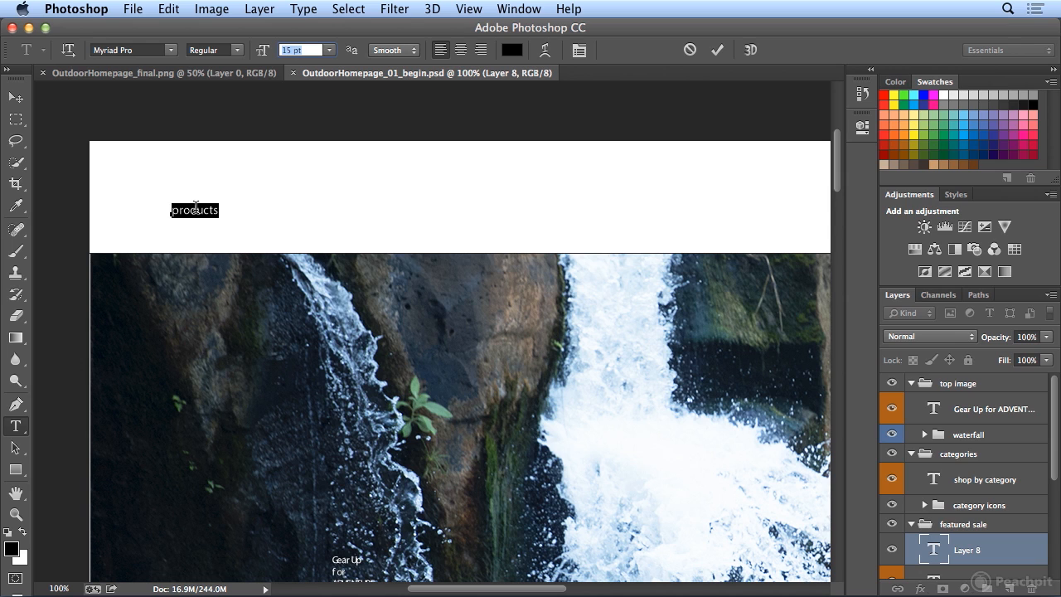
Examine the rendering of the "products" text at 200% magnification, select the word, and return to 100% view
left_click(214, 209)
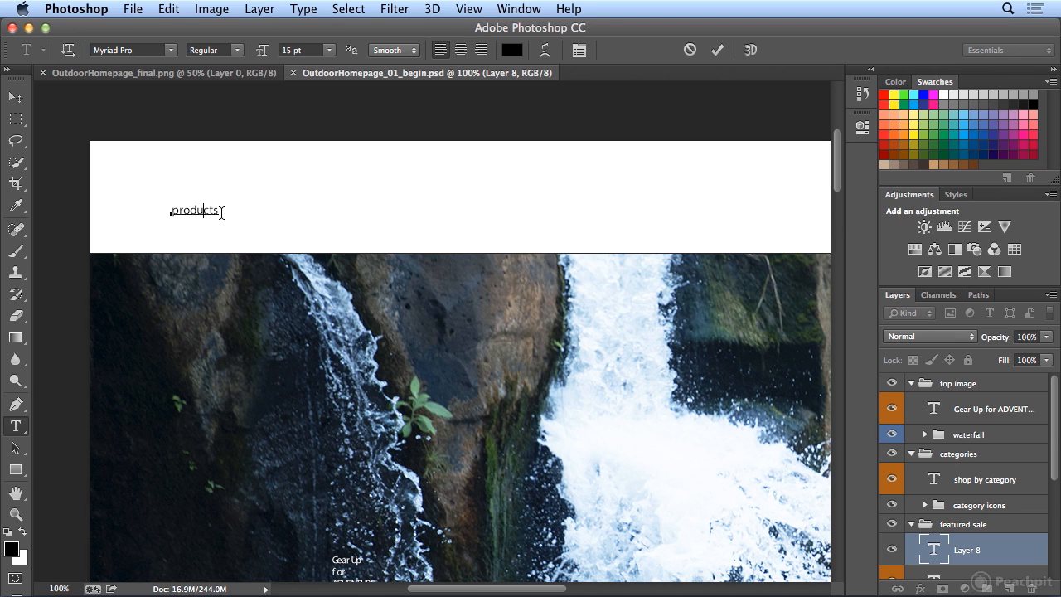
key("super+equal")
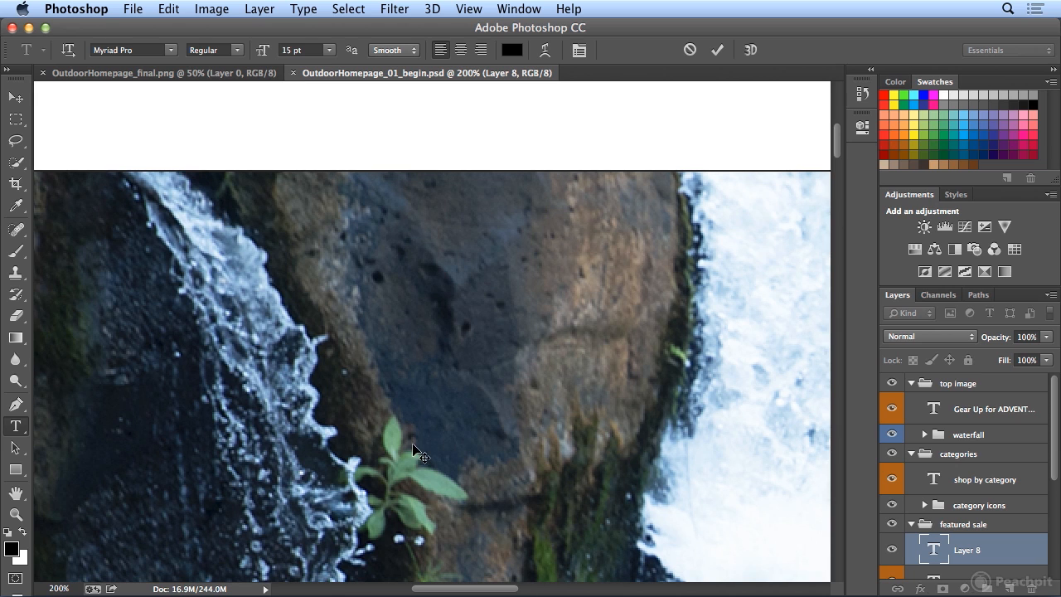
left_click_drag(509, 588, 480, 583)
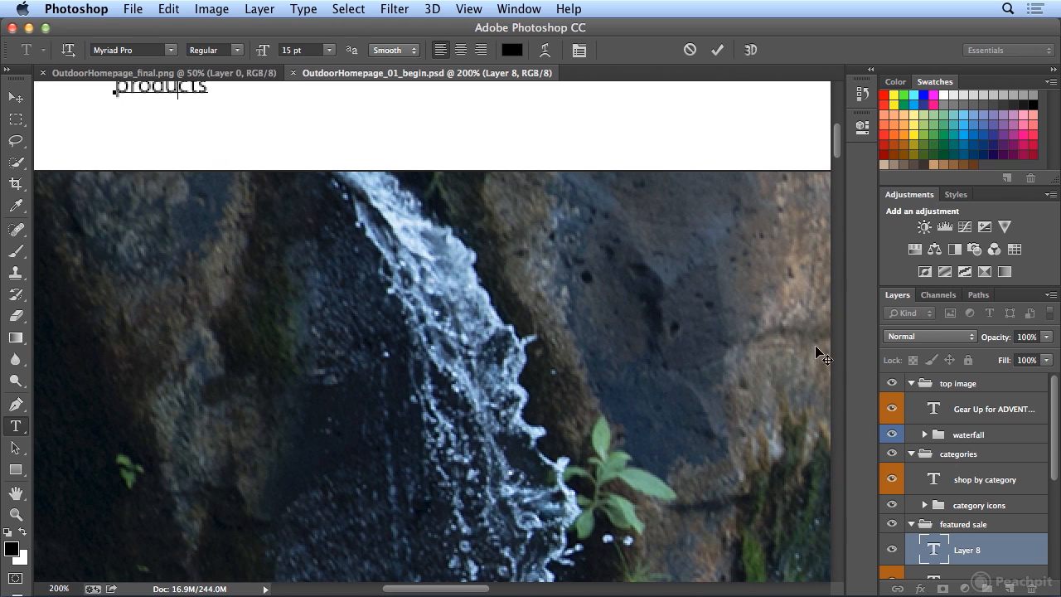
left_click_drag(834, 154, 837, 150)
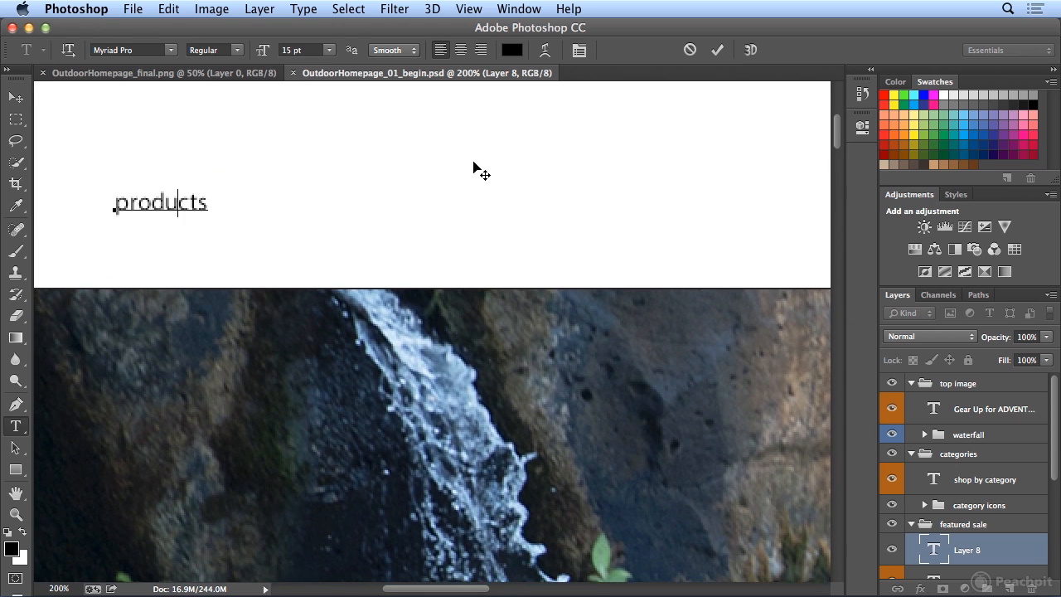
left_click(166, 201)
double_click(163, 199)
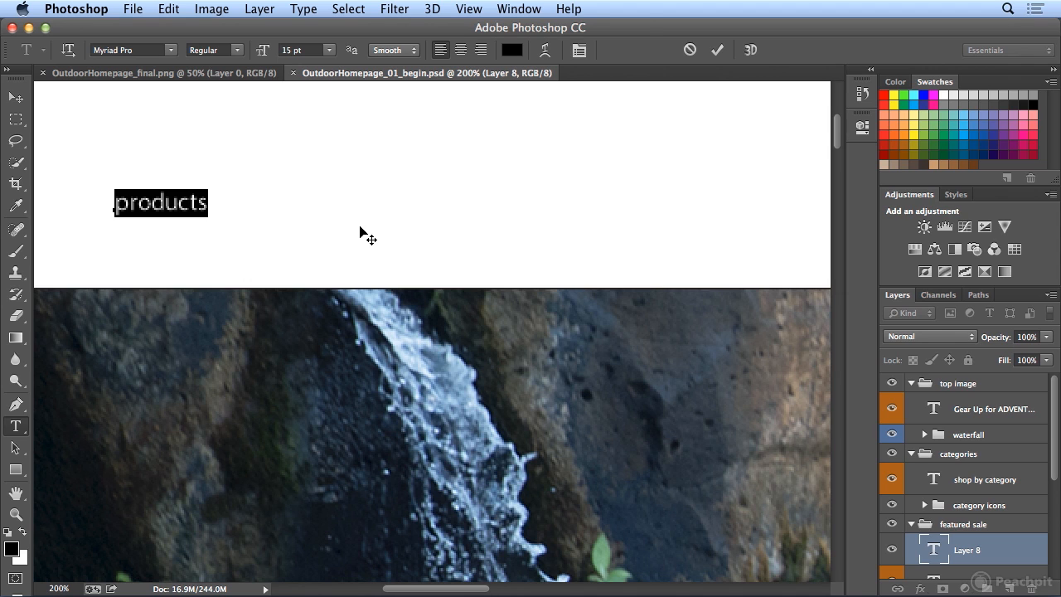
left_click(464, 9)
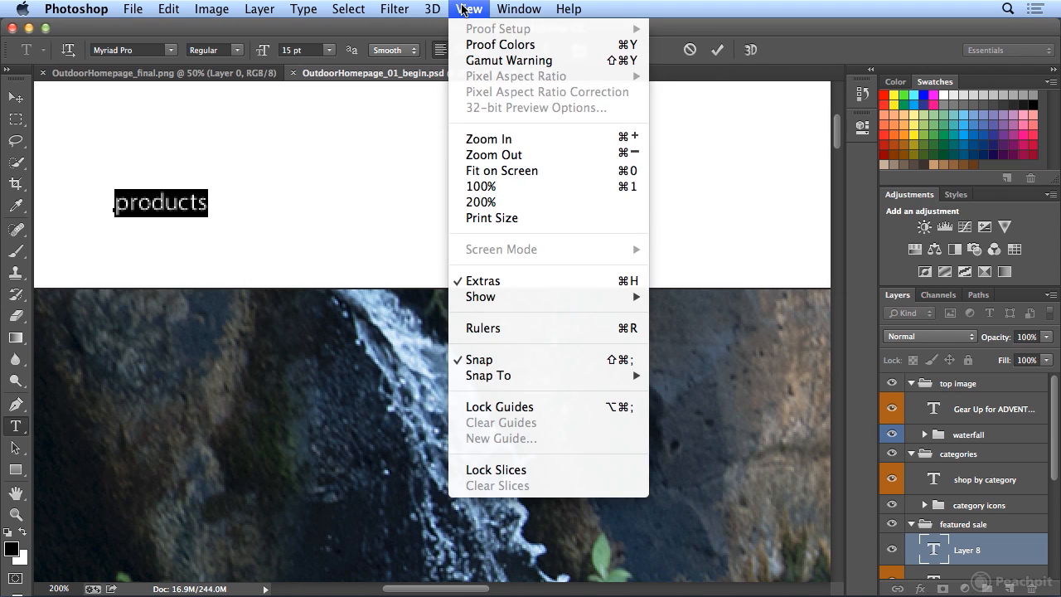
left_click(478, 185)
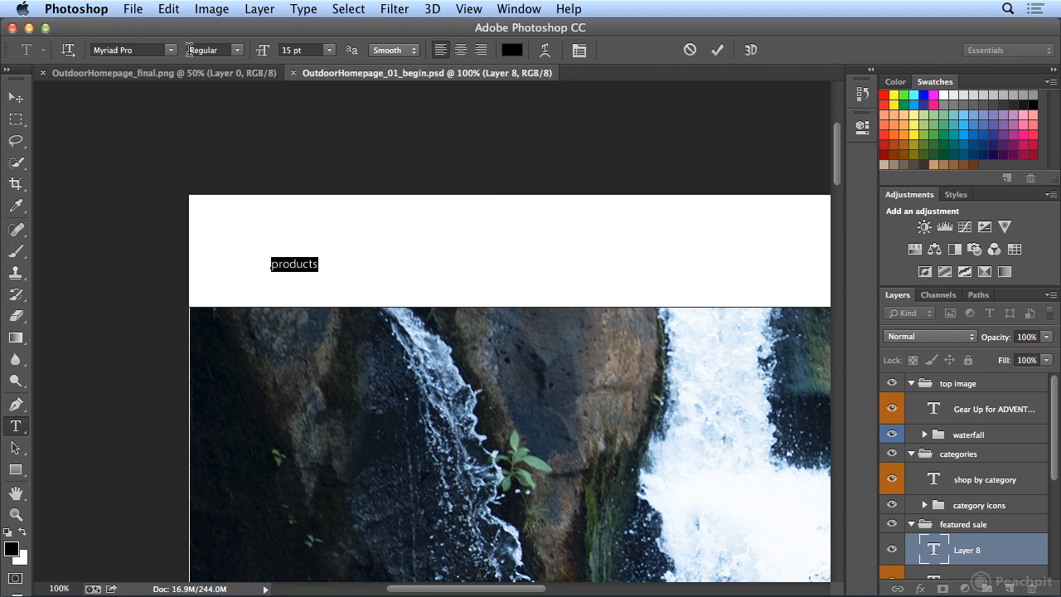
Review the available font styles and families for the selected "products" text, keeping Myriad Pro Regular
left_click(240, 52)
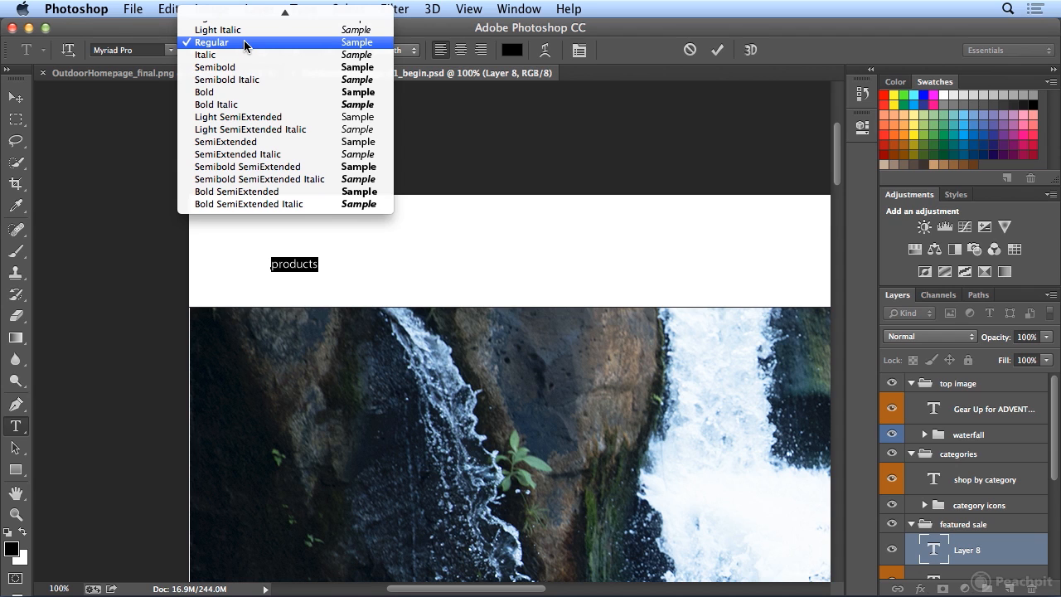
left_click(244, 41)
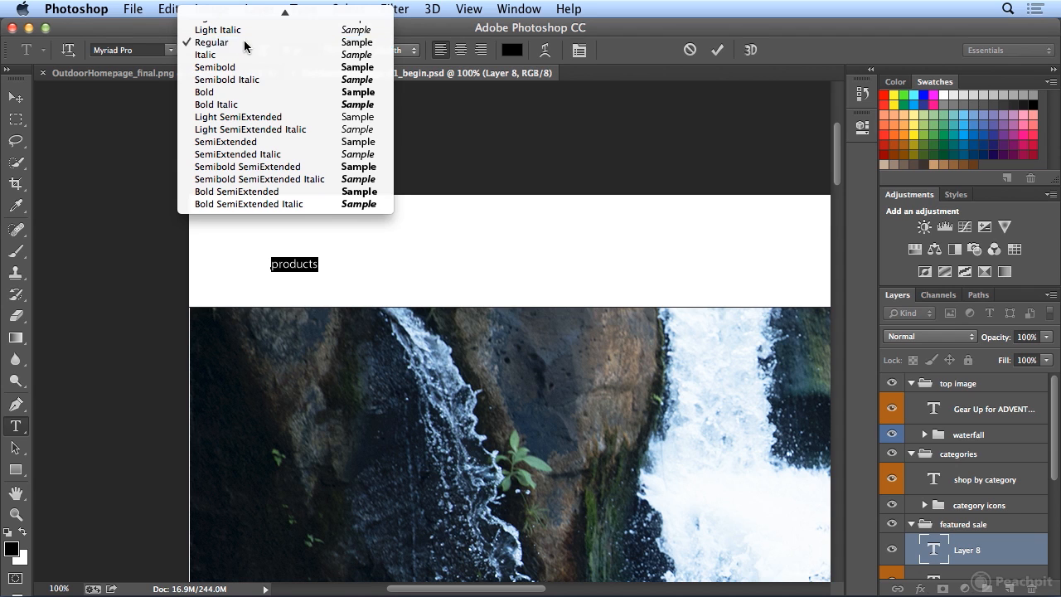
left_click(175, 55)
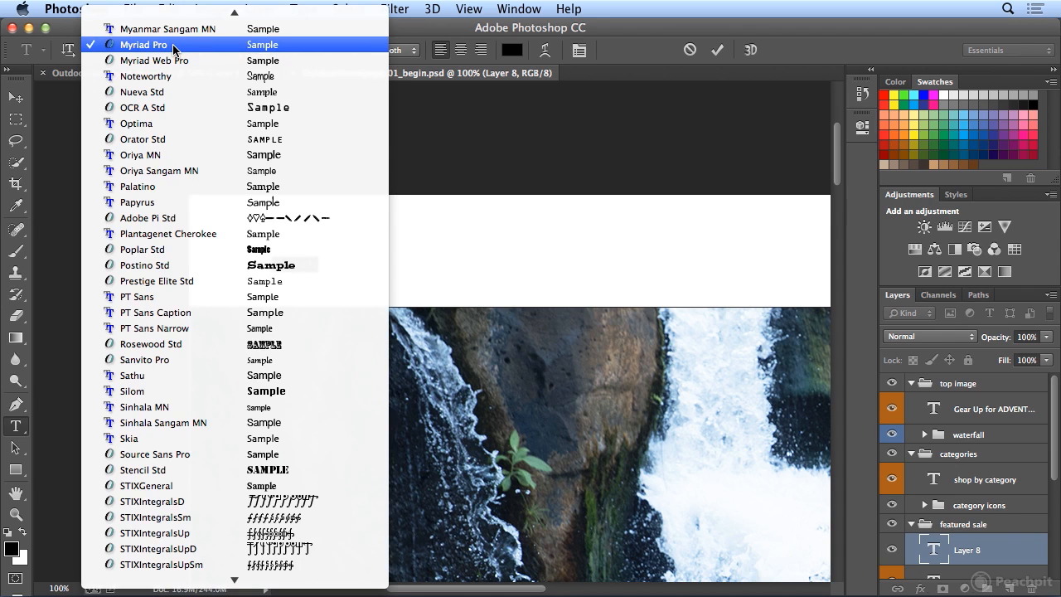
left_click(188, 47)
left_click(240, 50)
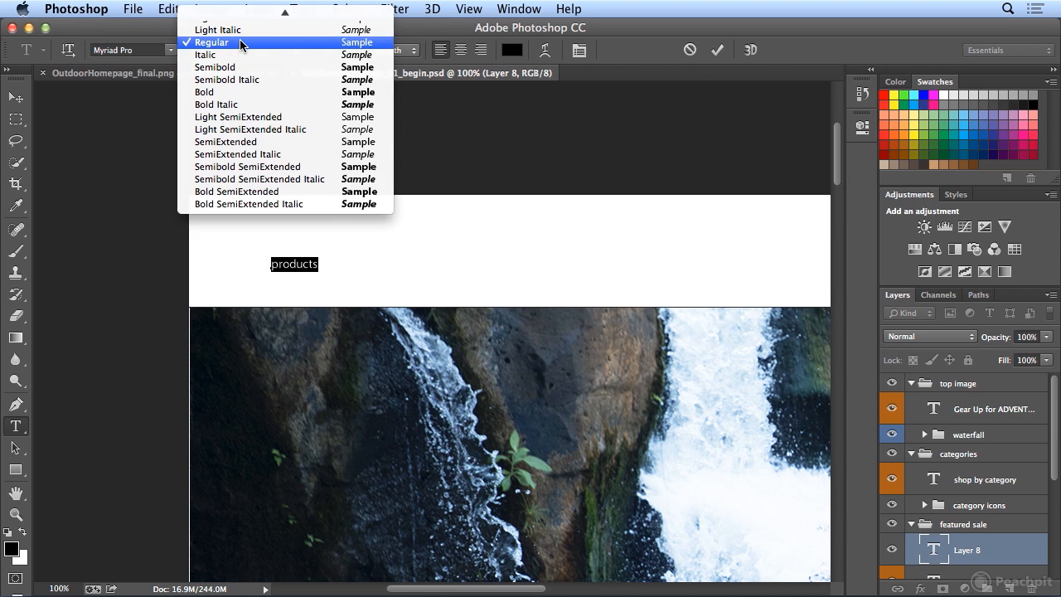
left_click(242, 46)
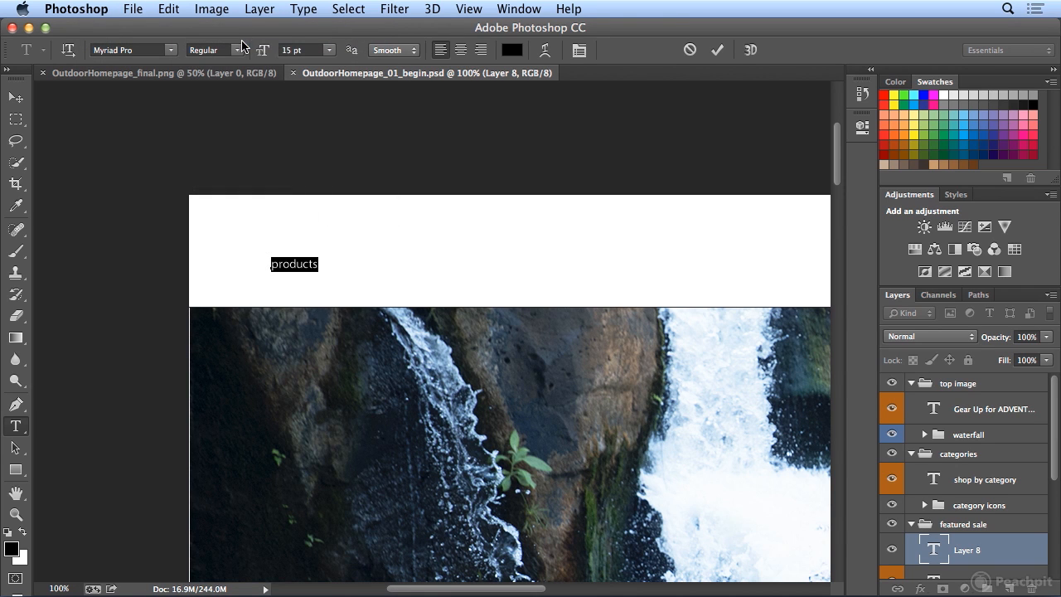
Try the None, Sharp, Crisp, Strong and Smooth anti-aliasing methods on the "products" text
left_click(381, 54)
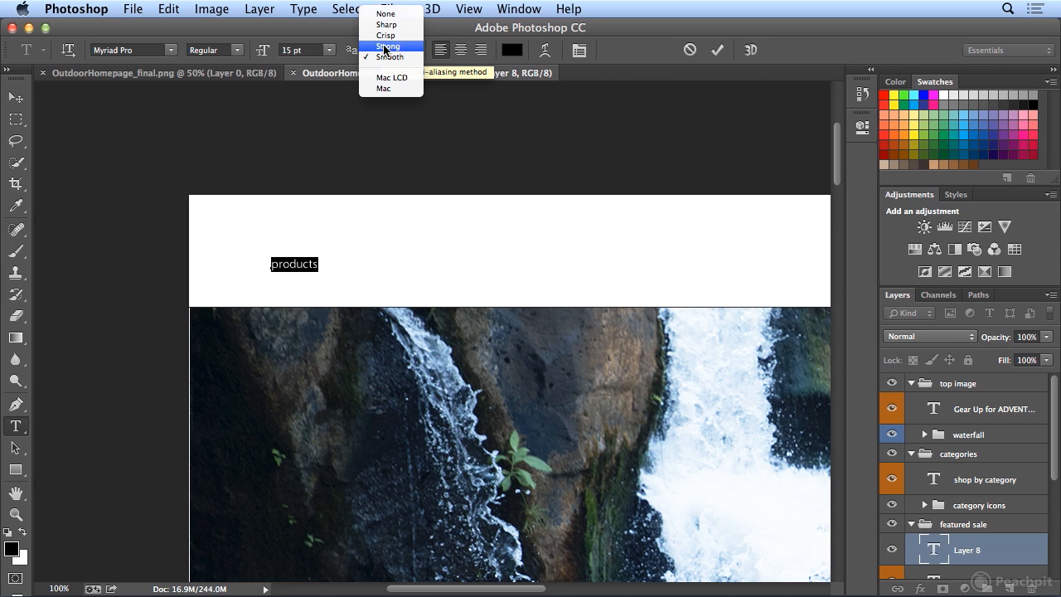
left_click(387, 15)
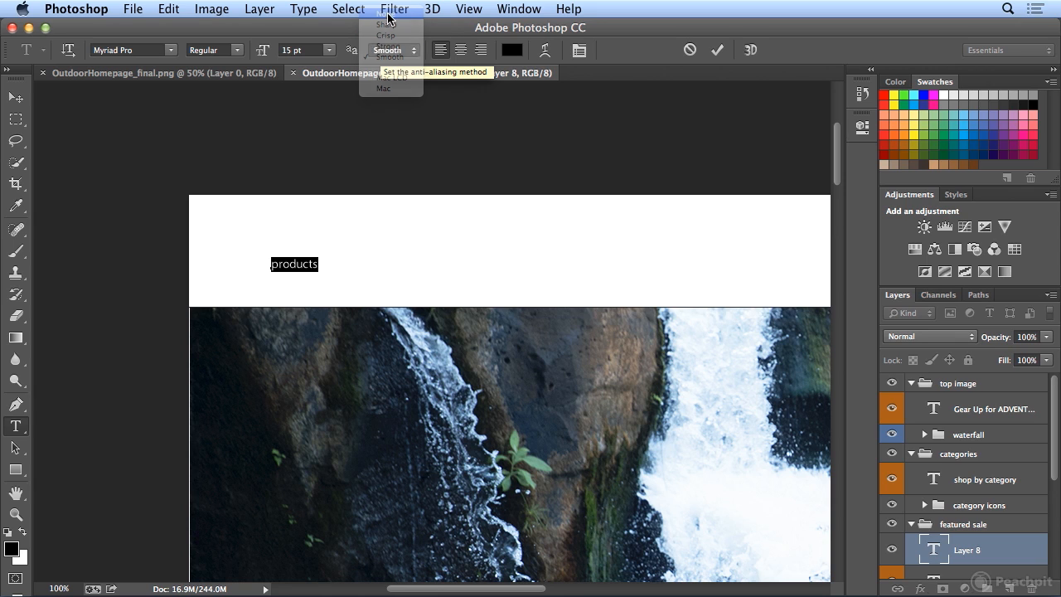
left_click(299, 257)
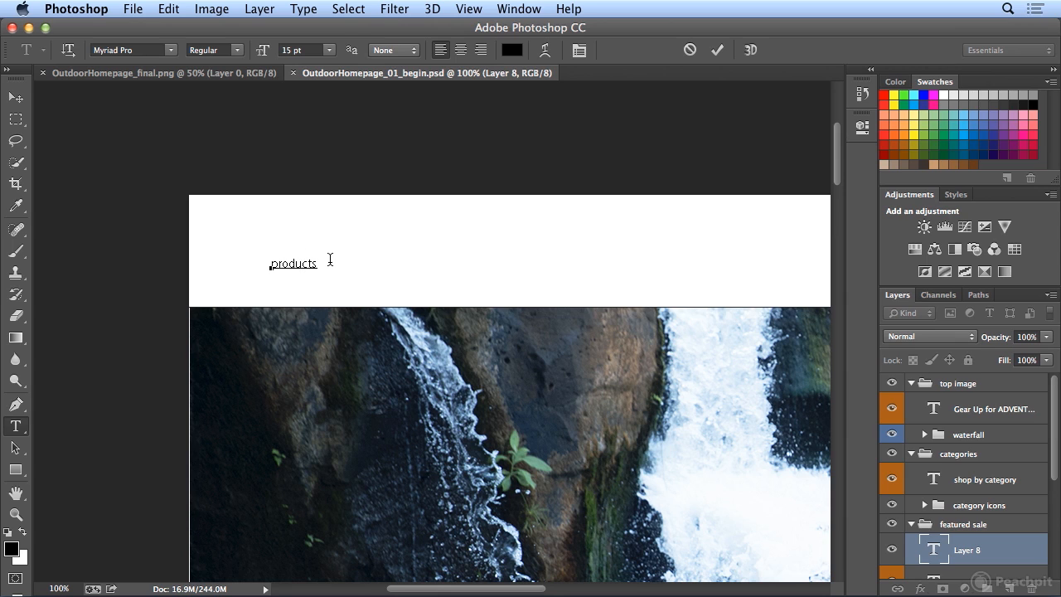
left_click(395, 50)
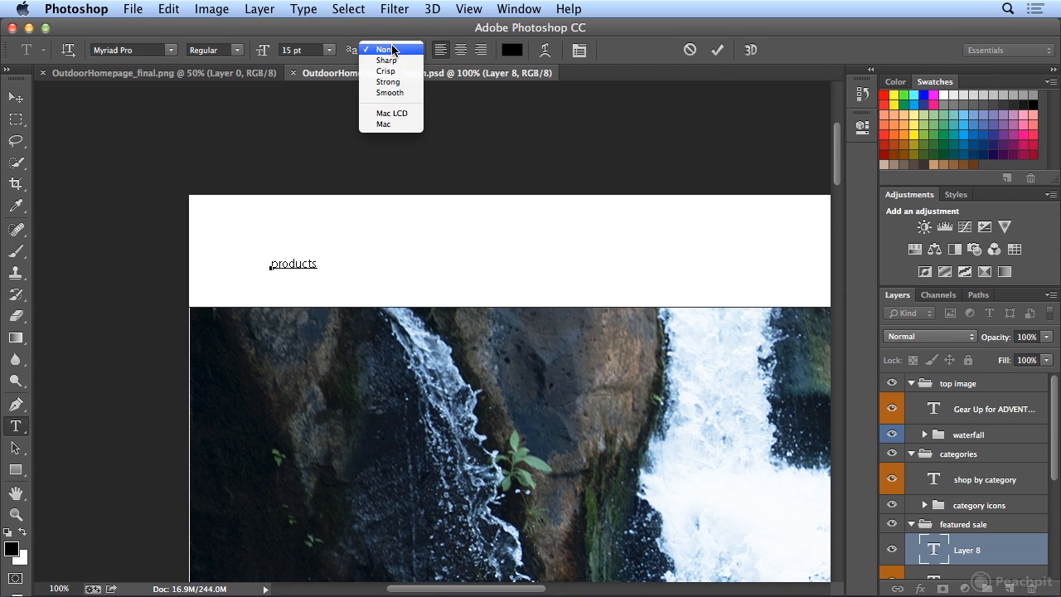
left_click(396, 60)
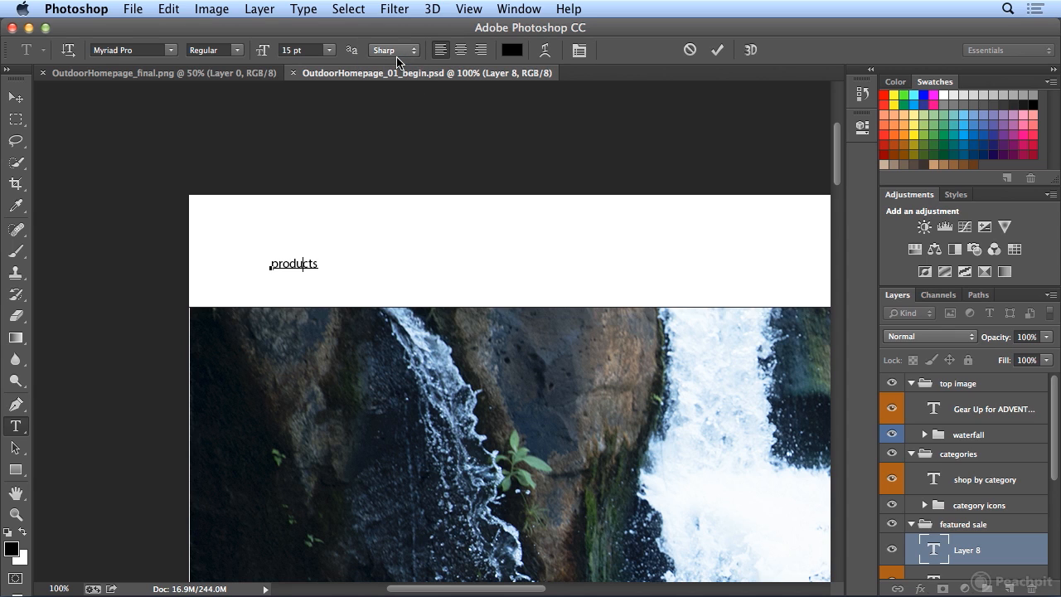
left_click(396, 52)
left_click(397, 60)
left_click(396, 51)
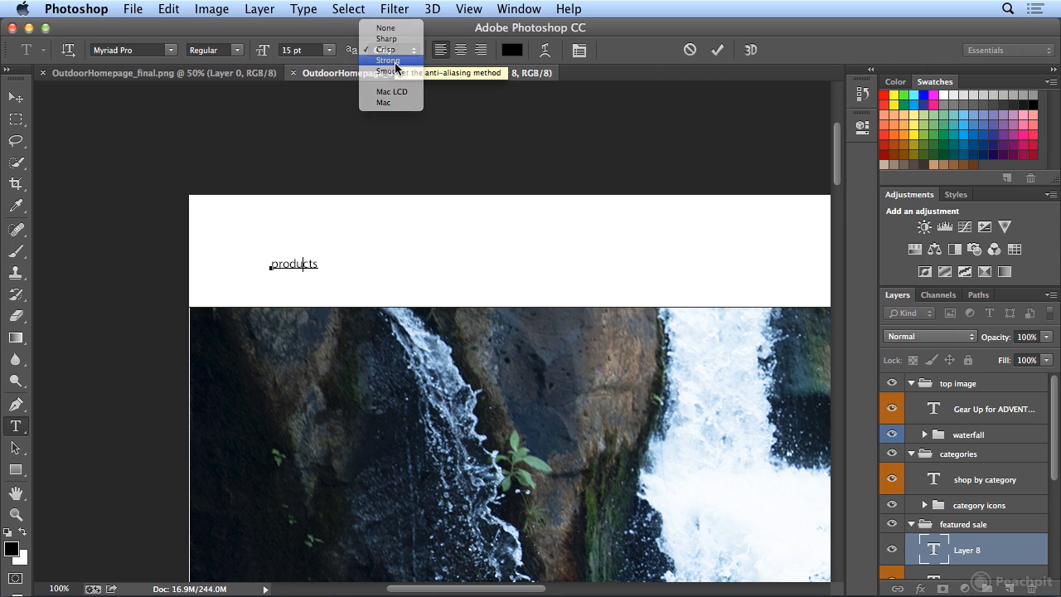
left_click(396, 60)
left_click(395, 52)
left_click(395, 61)
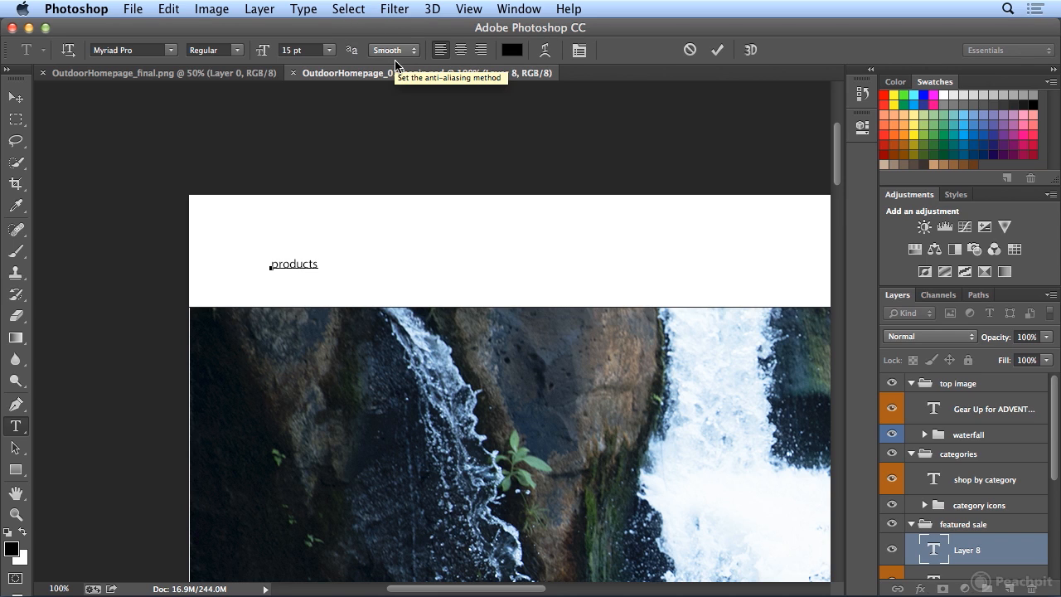
Compare the Mac LCD and Mac anti-aliasing methods on the "products" text and apply Mac LCD
left_click(397, 53)
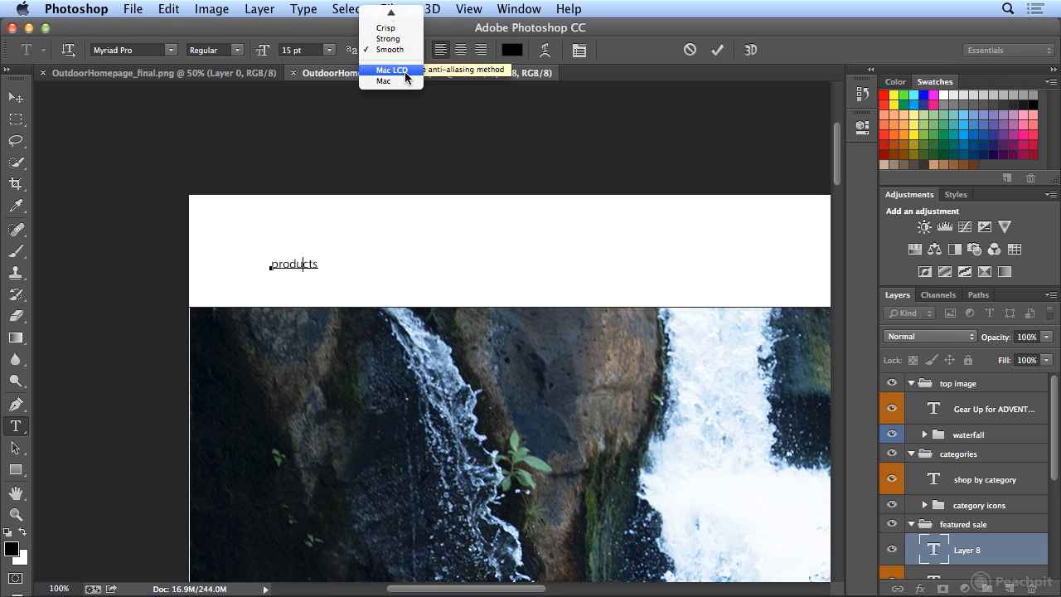
left_click(406, 78)
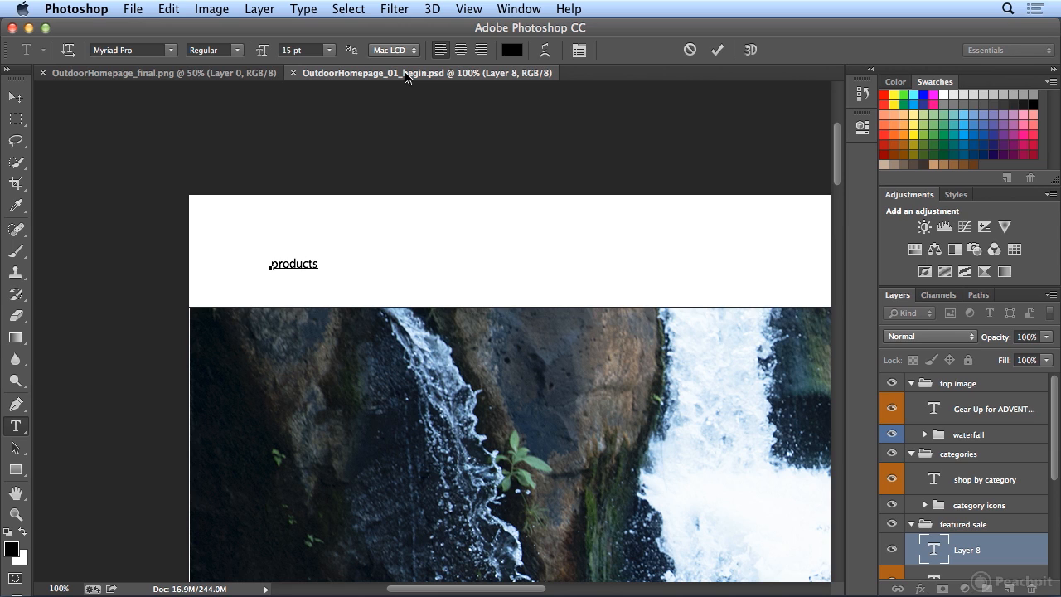
left_click(406, 52)
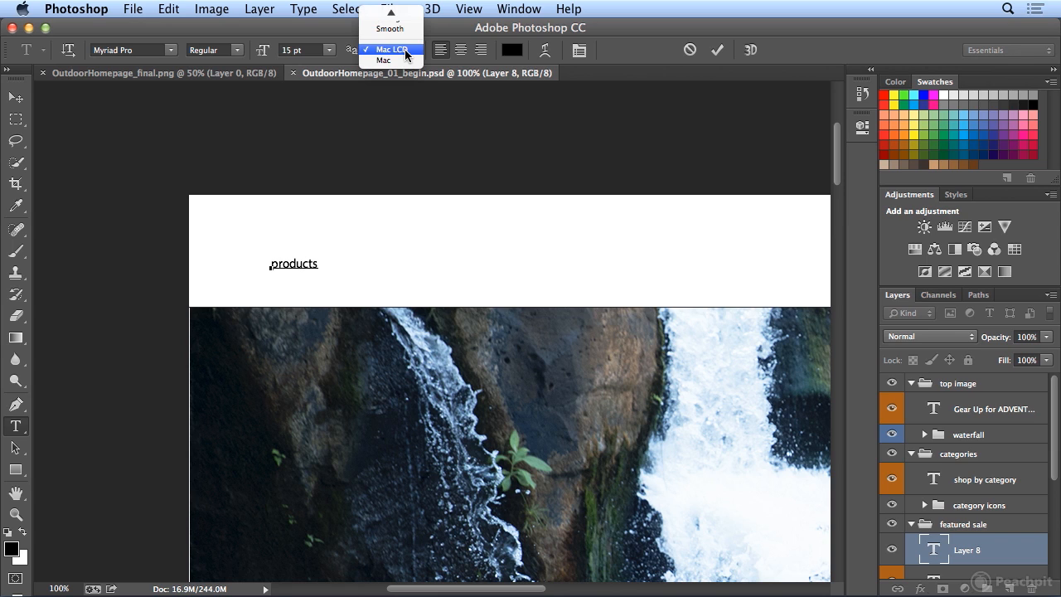
left_click(403, 61)
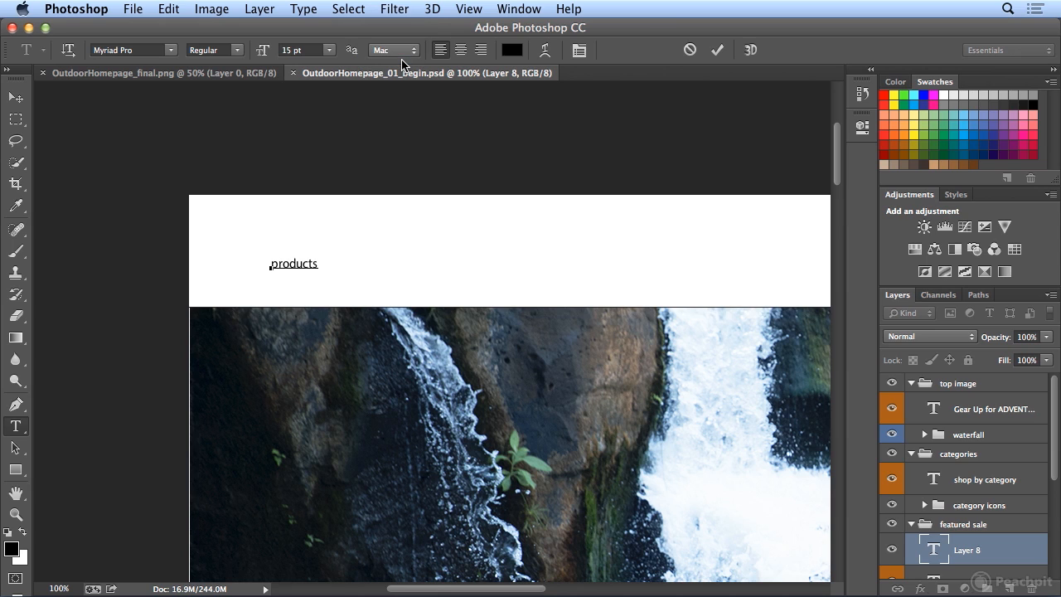
left_click(402, 50)
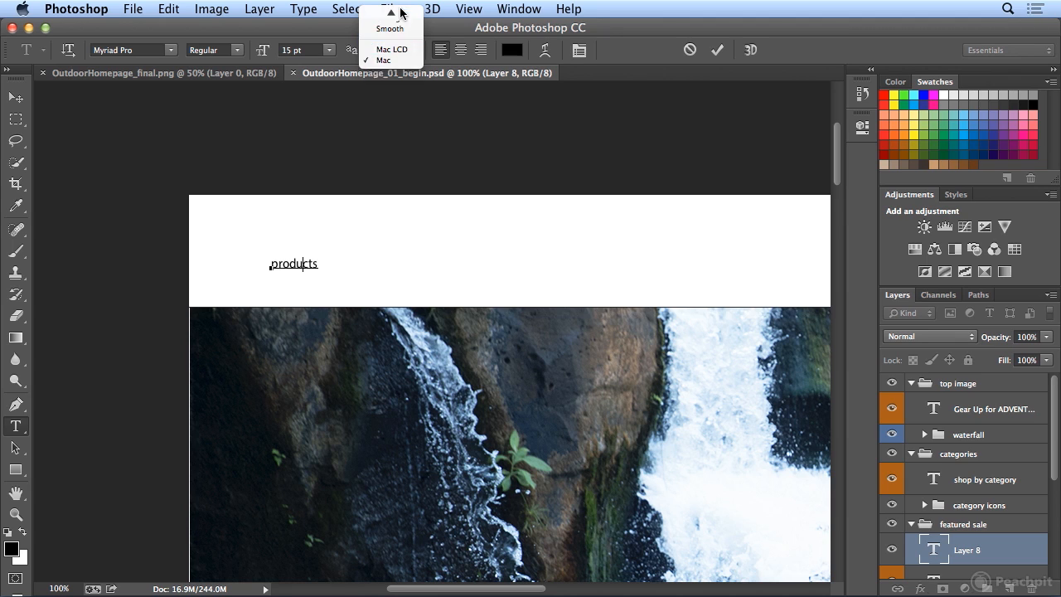
left_click(399, 75)
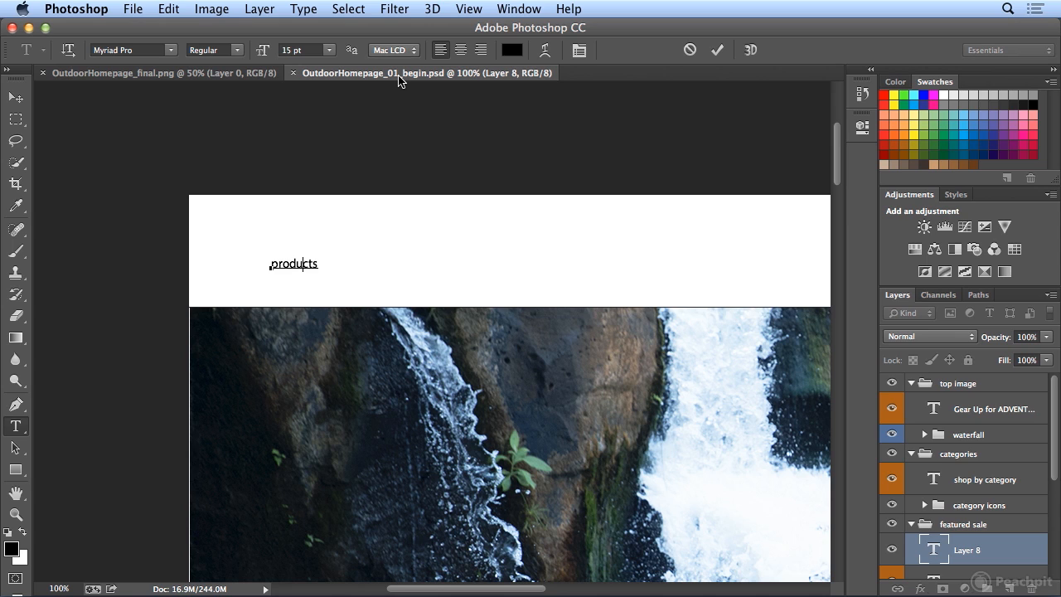
Select the word "products" and try the Noteworthy font family on it
double_click(299, 264)
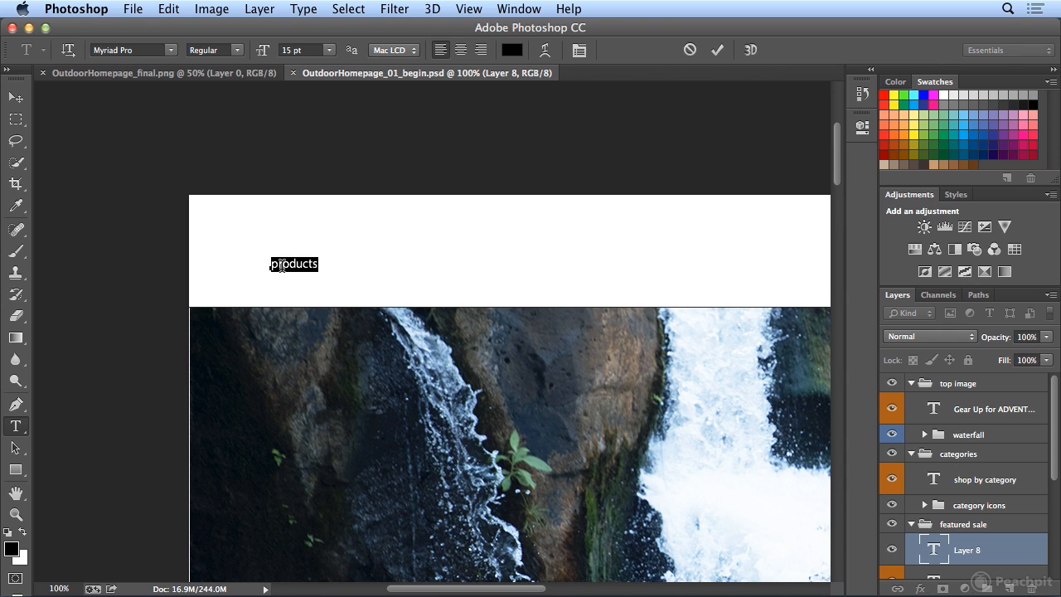
left_click(172, 50)
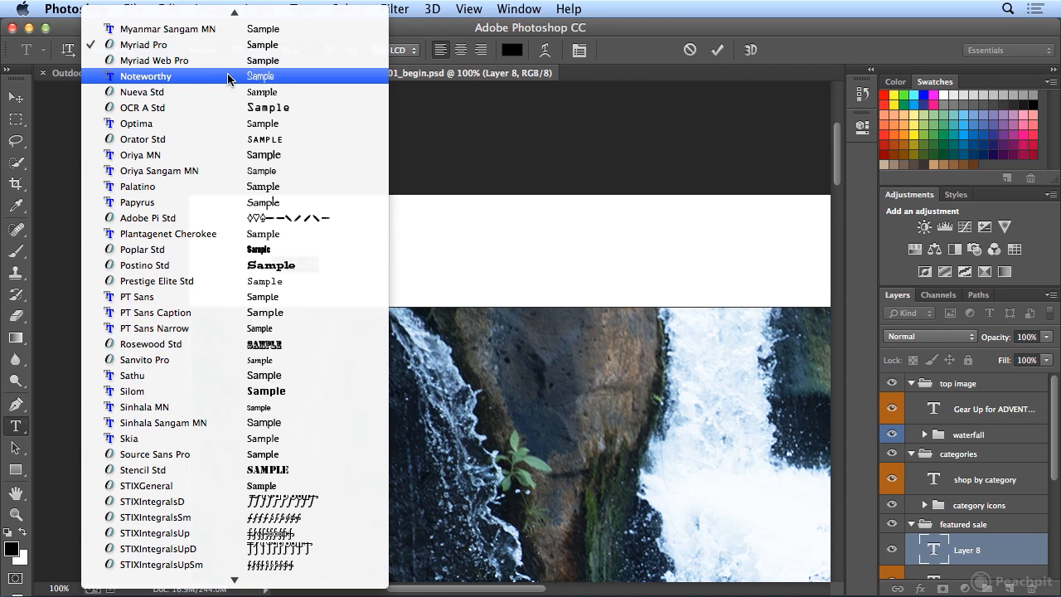
left_click(267, 78)
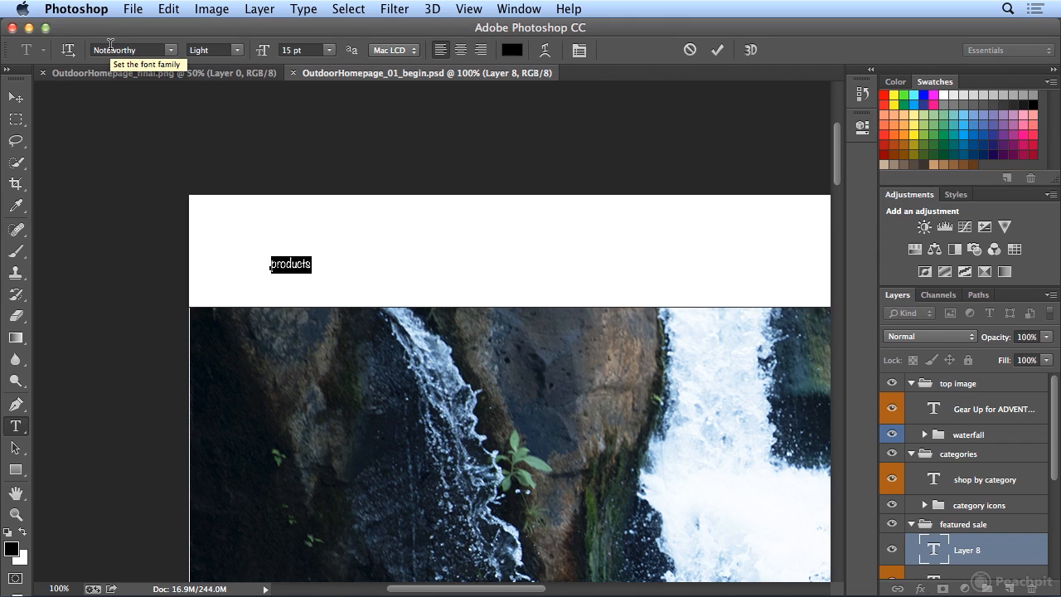
Cycle through the installed font families one by one to preview them on the selected "products" text
left_click(110, 49)
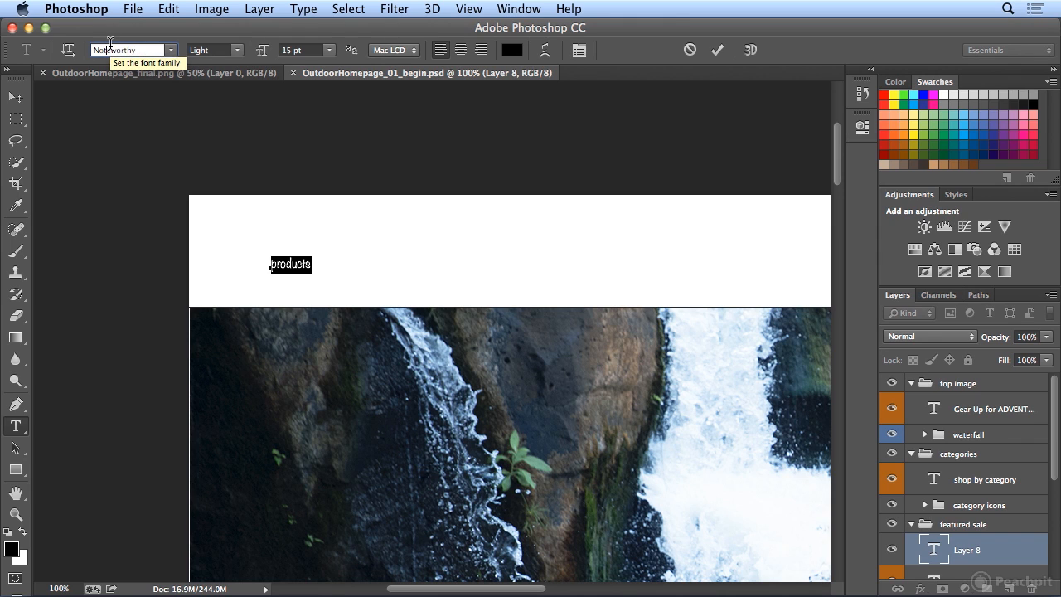
left_click(171, 49)
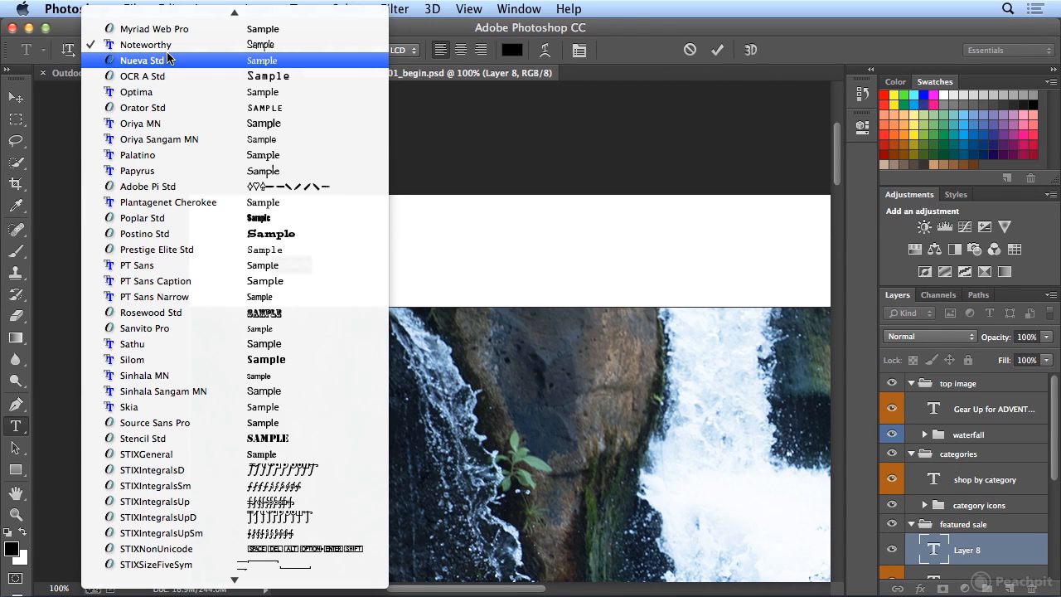
left_click(118, 44)
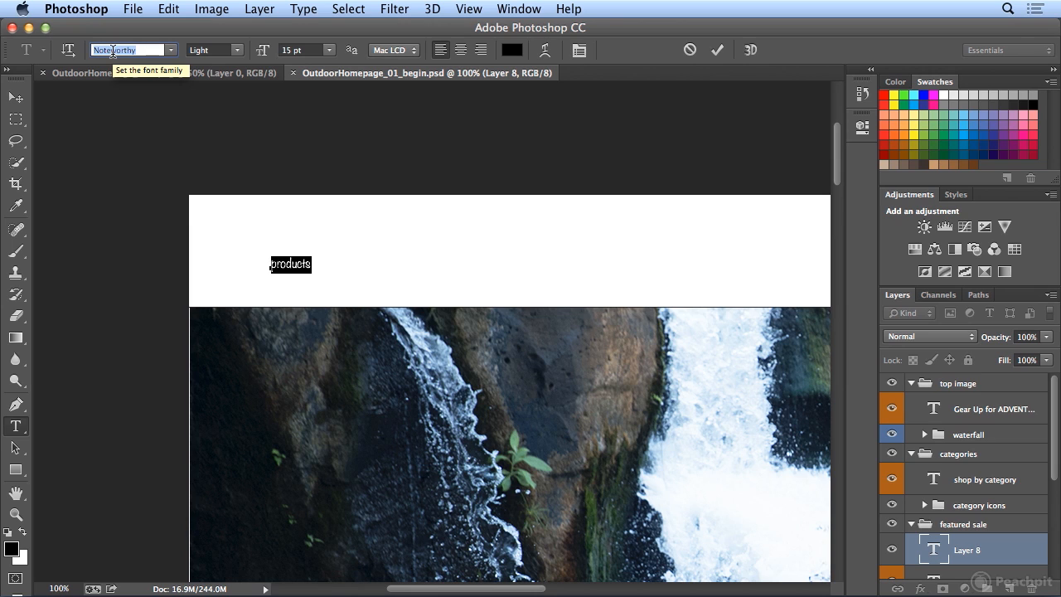
left_click(113, 50)
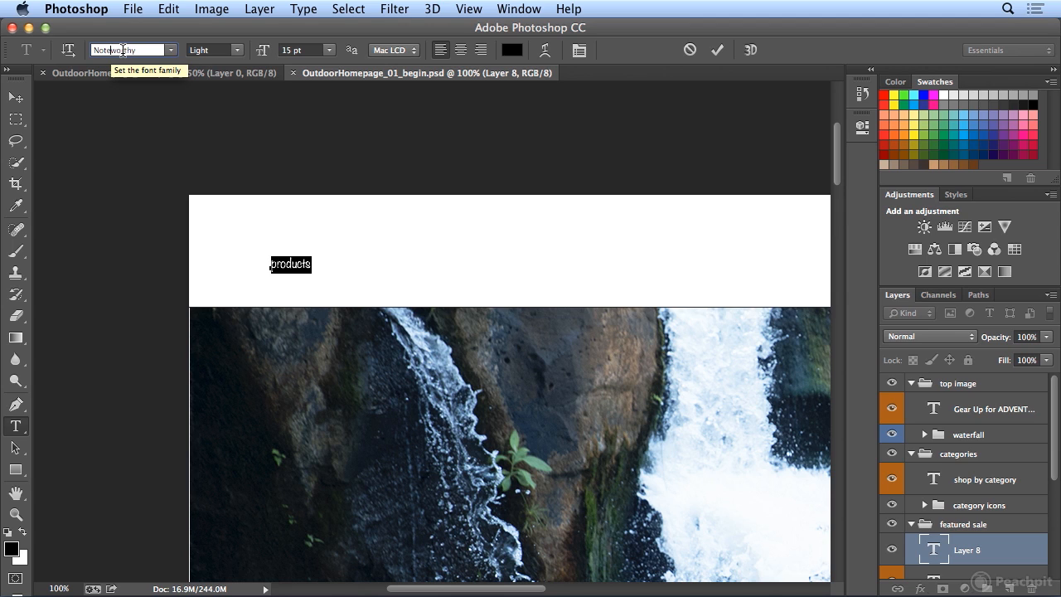
key("Up")
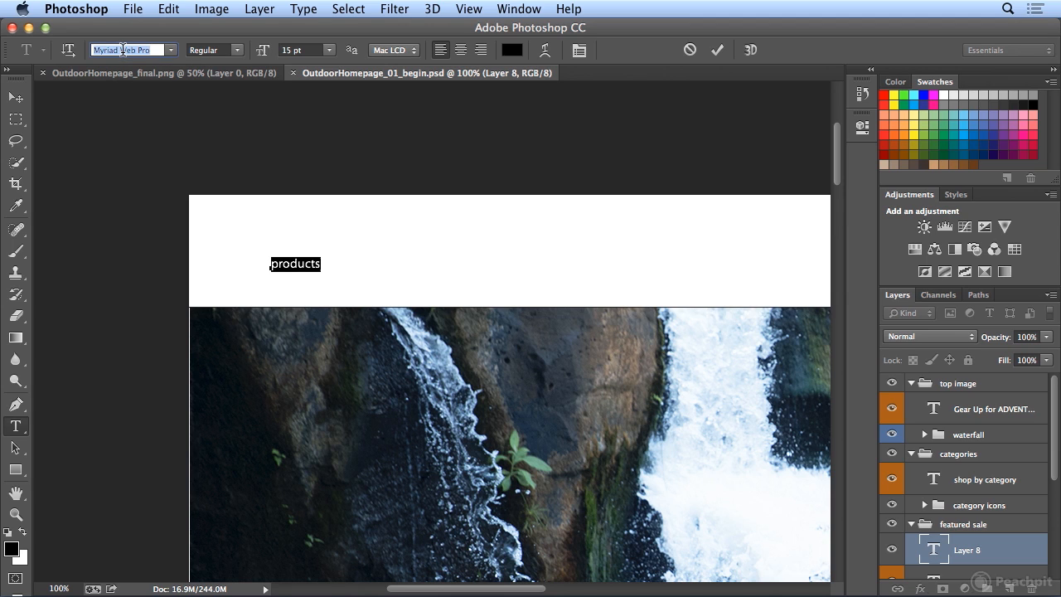
key("Up")
key("Up")
key("Up")
key("Up")
key("Up")
key("Up")
key("Up")
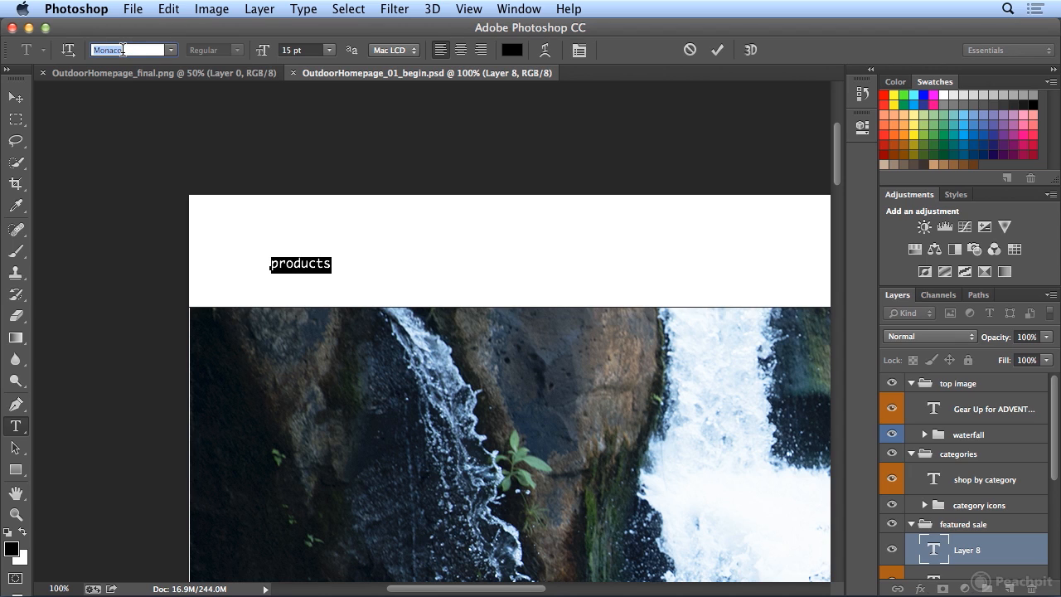
key("Up")
key("Up")
key("Up")
key("Up")
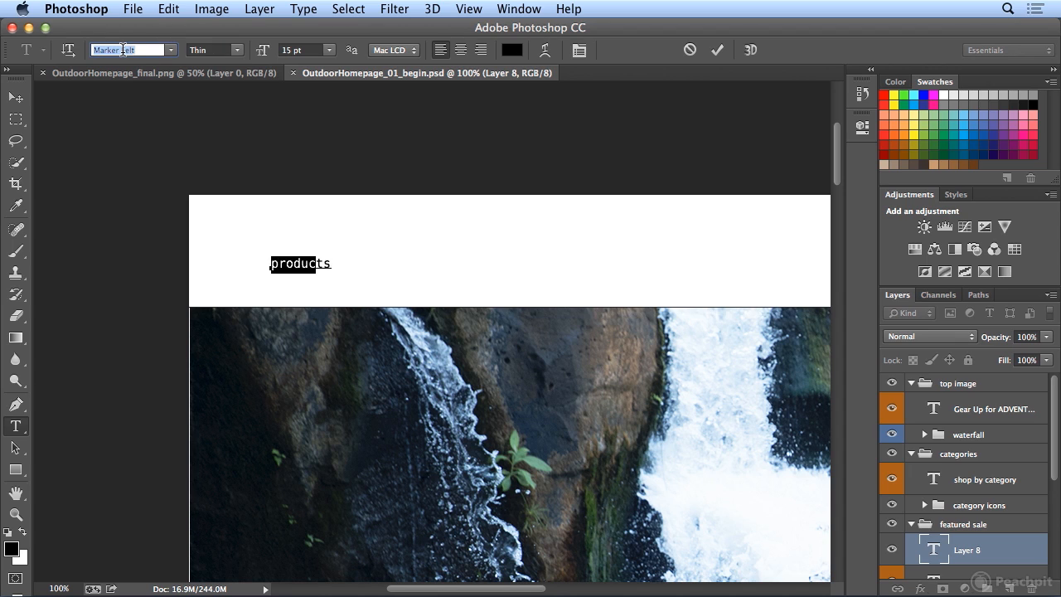
key("Up")
key("Up")
key("Up")
key("Up")
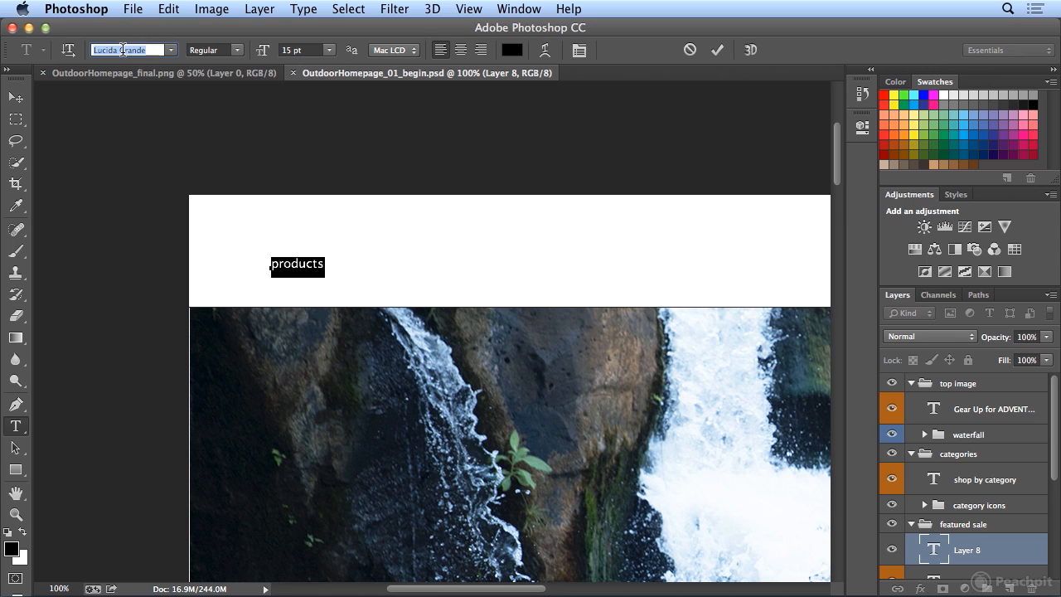
key("Up")
key("Up")
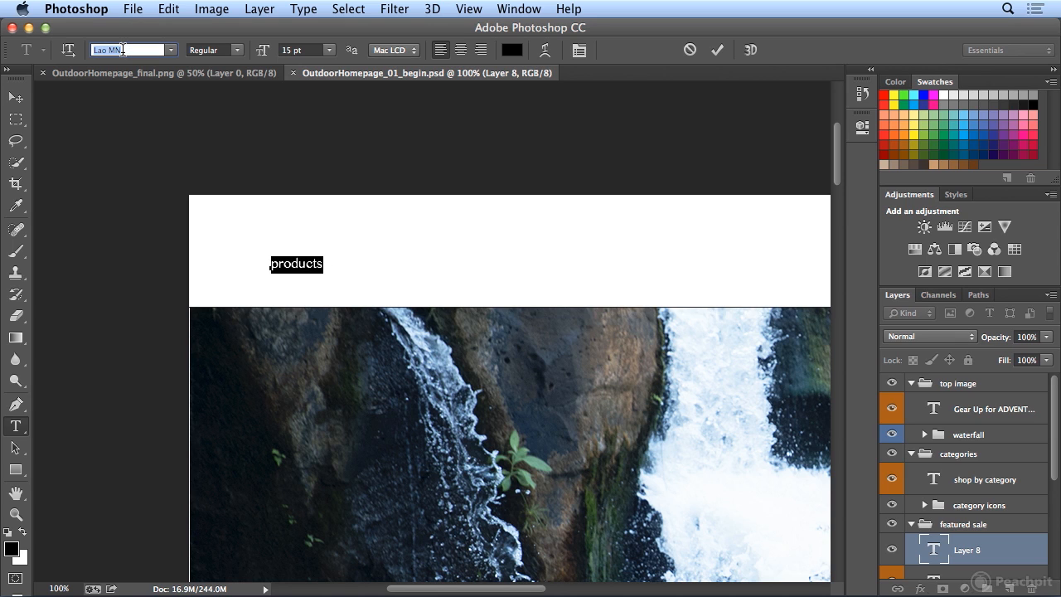
key("Down")
key("Down")
key("Down")
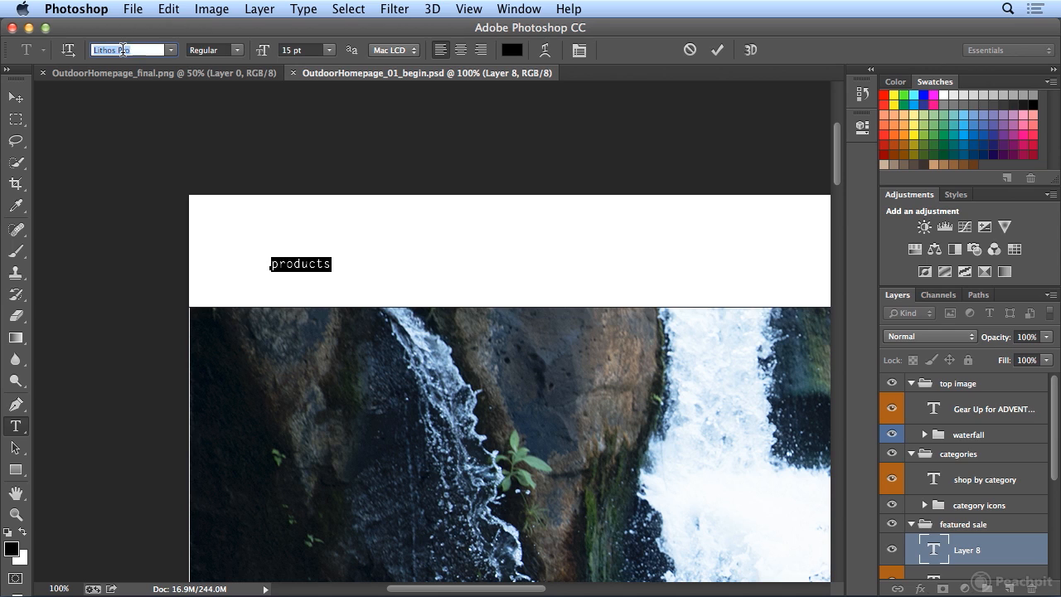
key("Up")
key("Up")
key("Up")
key("Up")
key("Up")
key("Up")
key("Up")
key("Up")
key("Up")
key("Up")
key("Up")
key("Up")
key("Up")
key("Up")
key("Up")
key("Up")
key("Up")
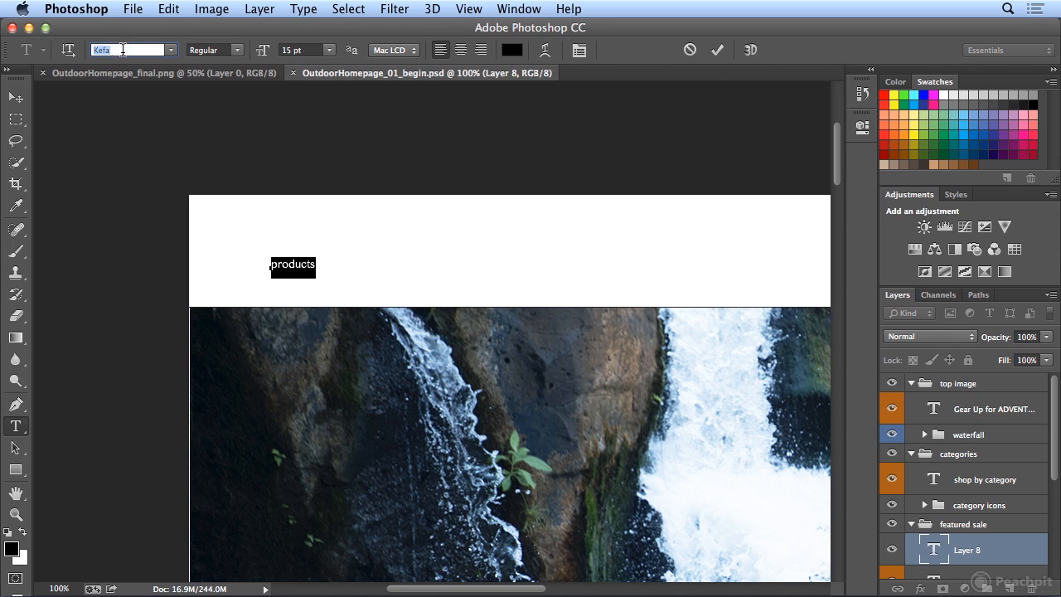
key("Up")
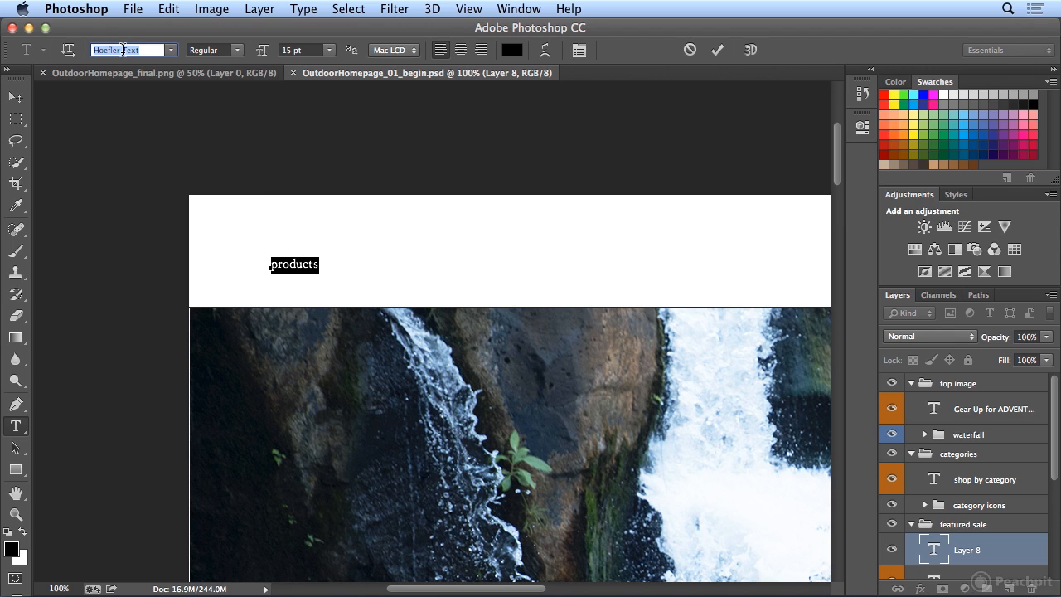
key("Up")
key("Up")
key("Up")
key("Up")
key("Up")
key("Up")
key("Up")
key("Up")
key("Up")
key("Up")
key("Up")
key("Up")
key("Up")
key("Up")
key("Up")
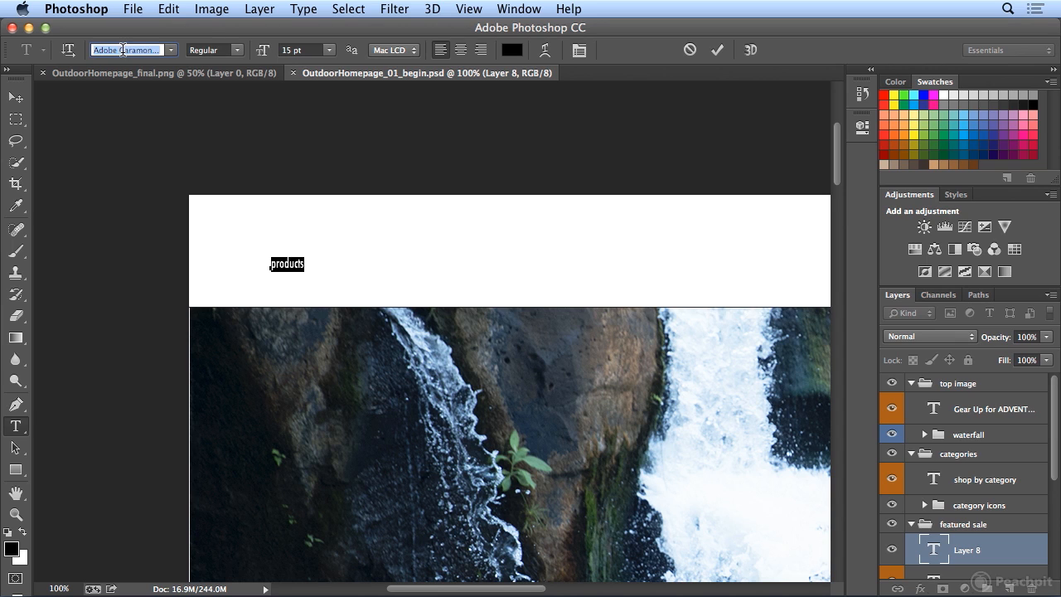
key("Down")
key("Down")
key("Down")
key("Down")
key("Down")
key("Down")
key("Up")
key("Up")
key("Up")
key("Up")
key("Up")
key("Up")
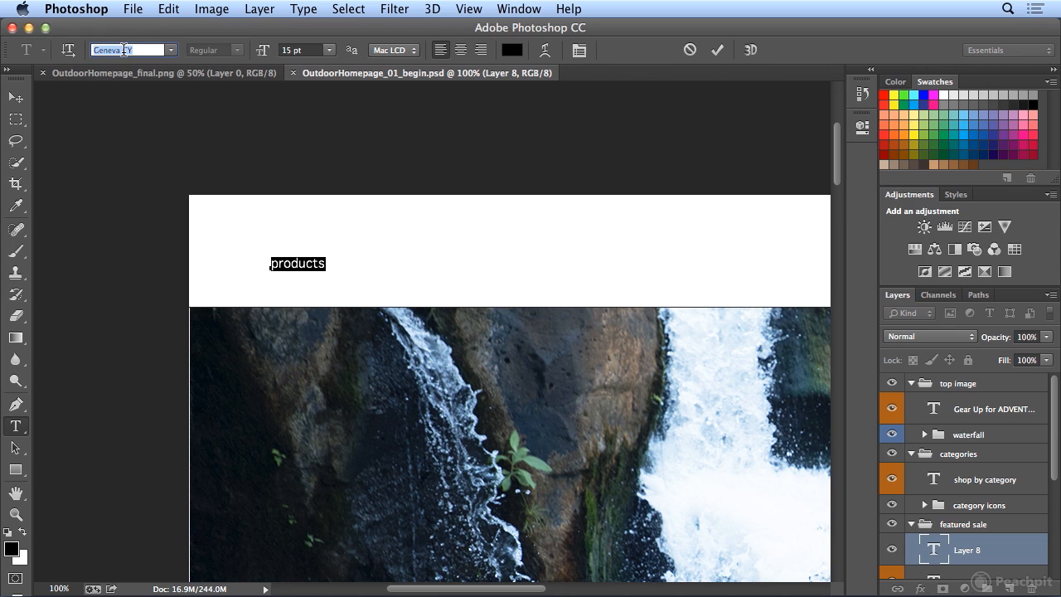
key("Up")
key("Up")
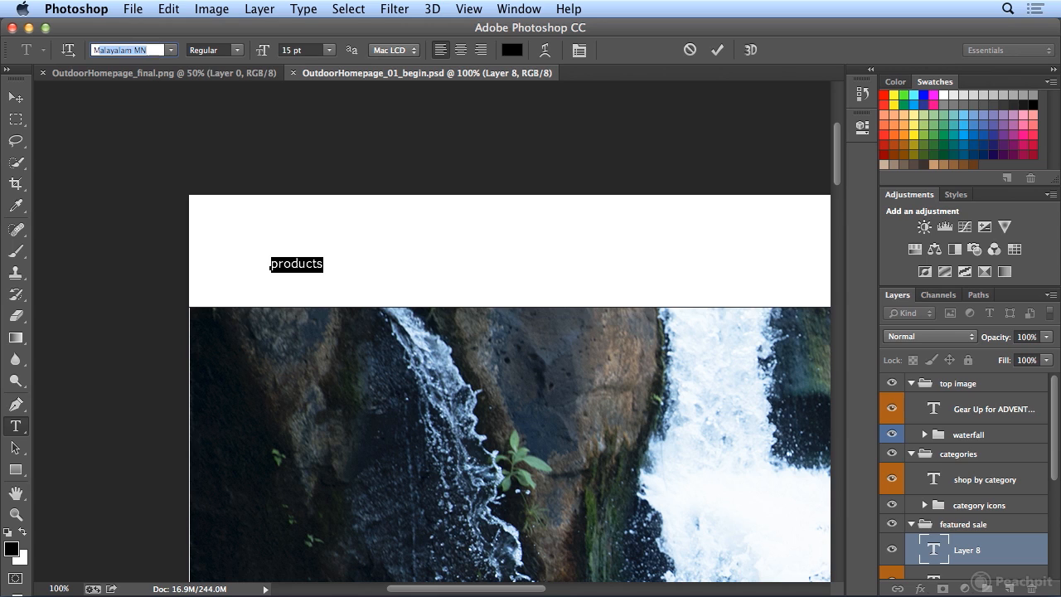
Set the font family of the selected "products" text to Myriad Pro
type("Myriad Pro")
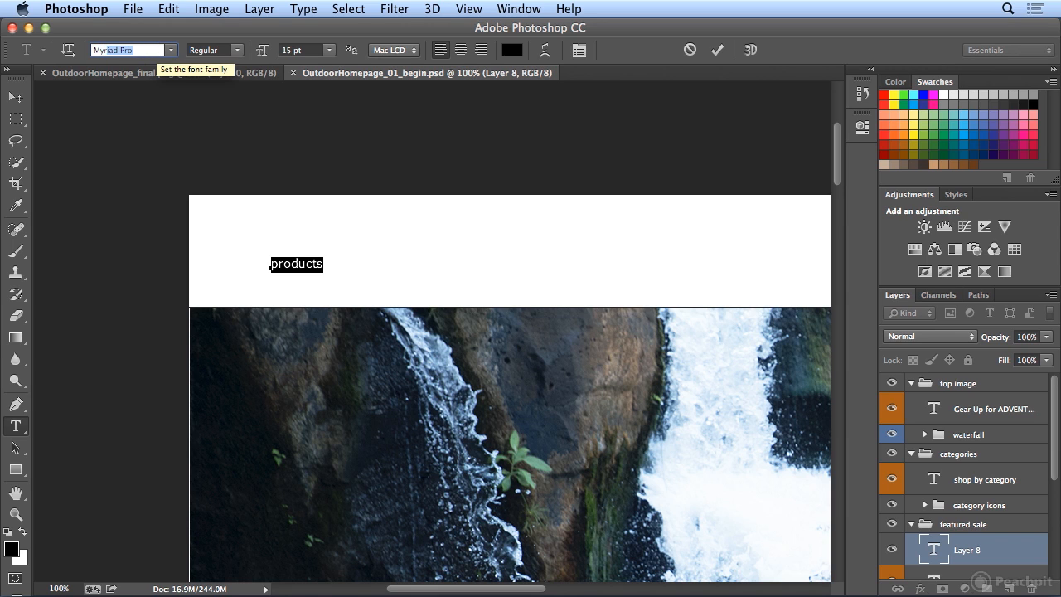
key("Return")
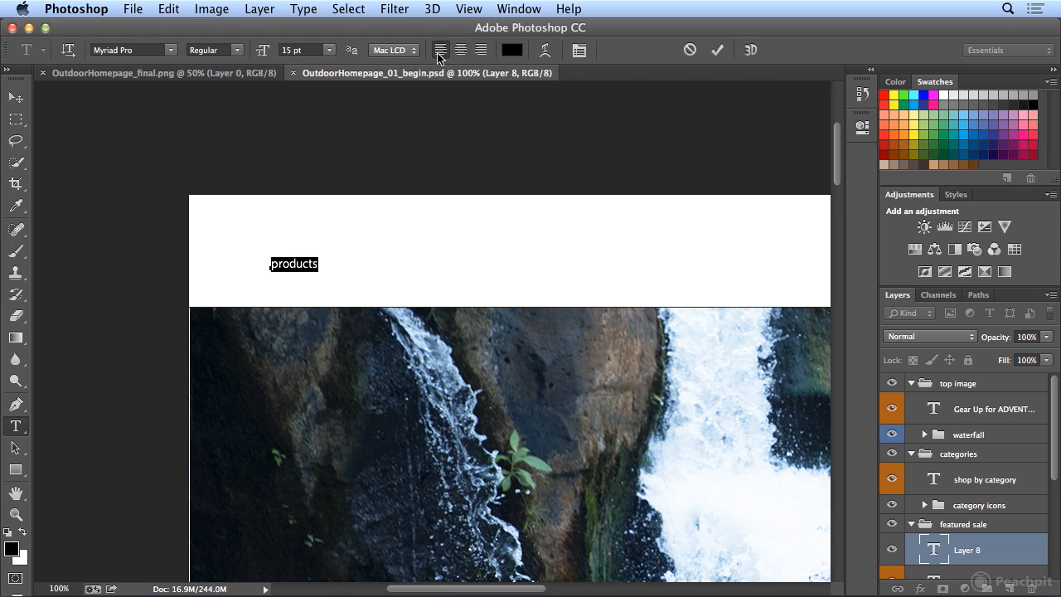
Set the text color of the selected "products" text to RGB 40, 40, 40, view it without the selection highlight, and commit the text
left_click(511, 51)
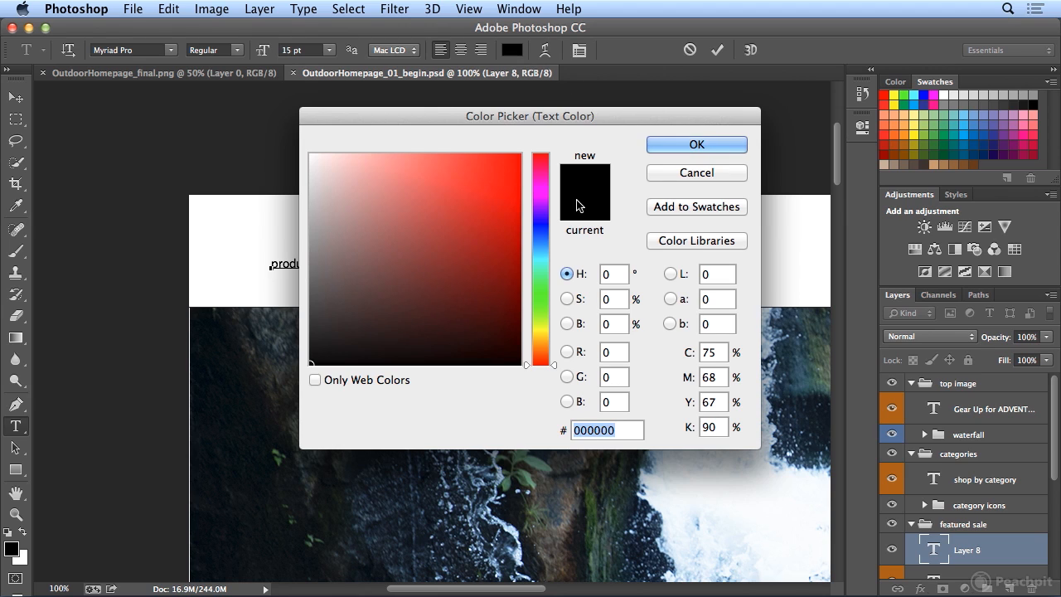
left_click(614, 354)
type("40")
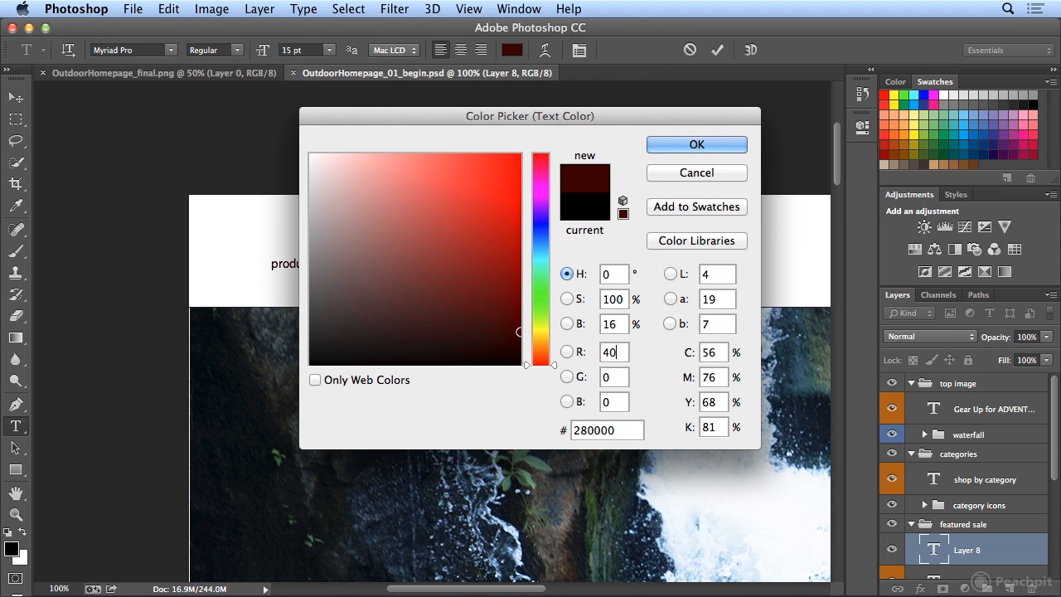
key("Tab")
type("40")
key("Tab")
type("40")
key("Tab")
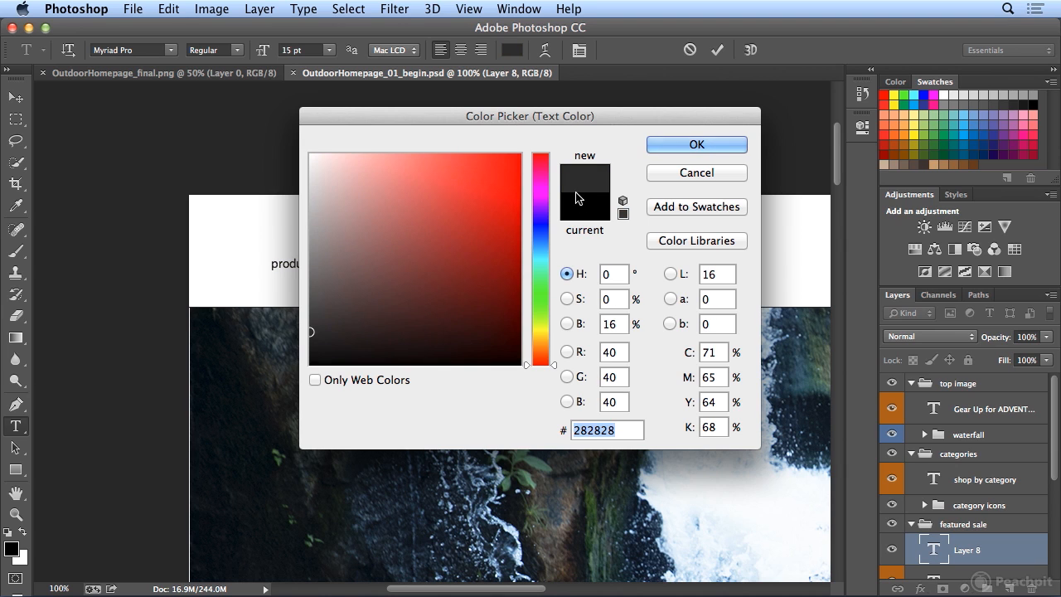
left_click(685, 146)
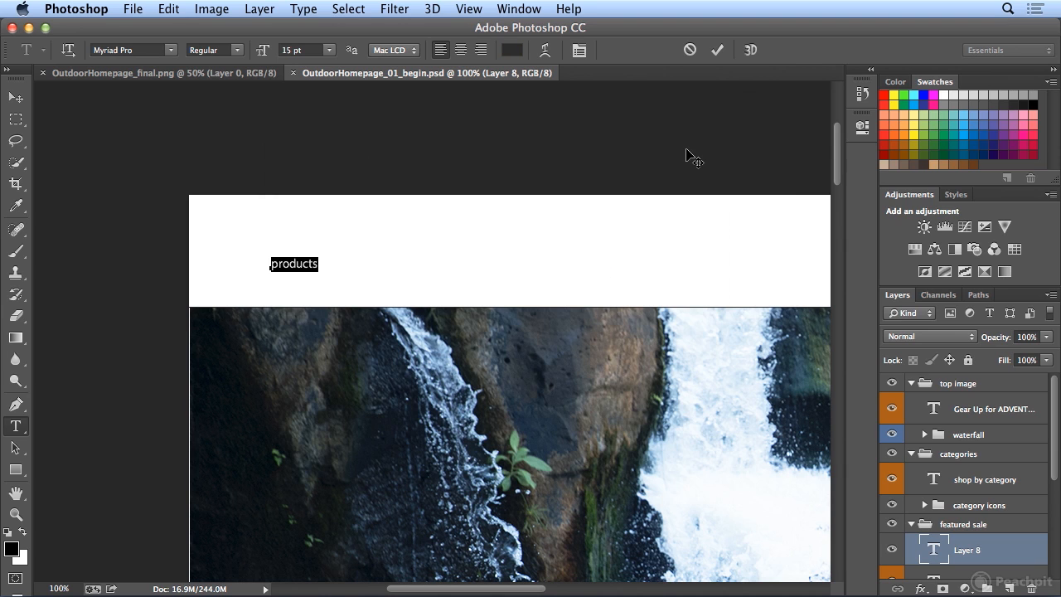
key("super+h")
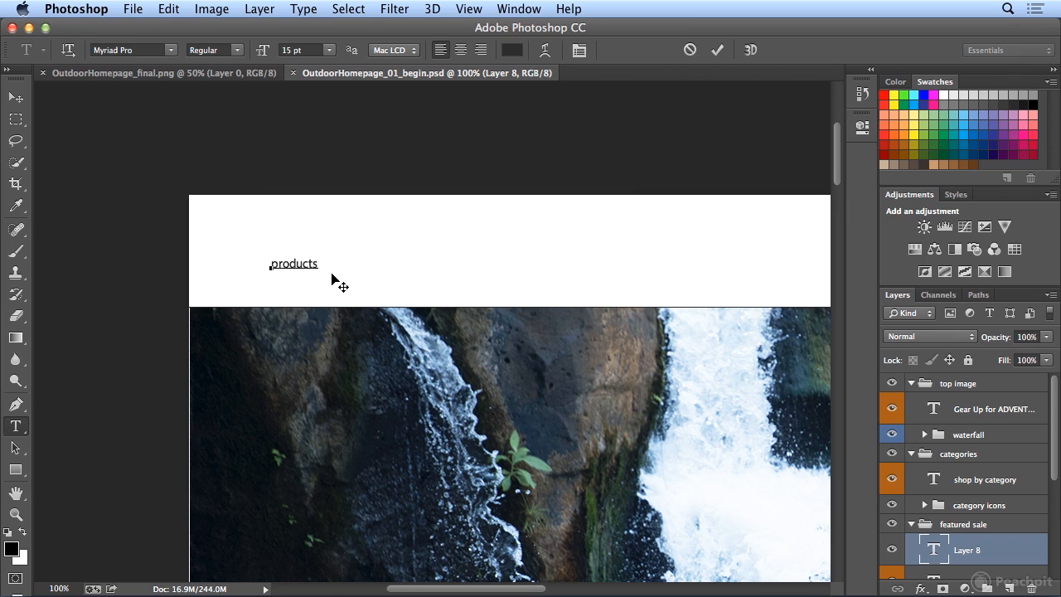
left_click(23, 100)
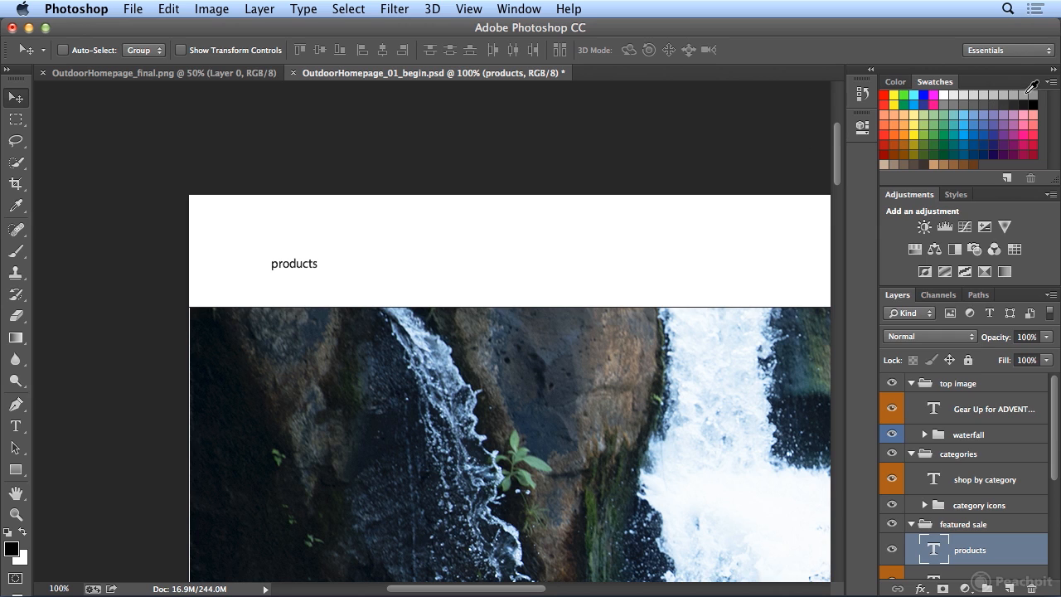
Replace the current color swatches with the ones from Pluralist_swatches.ase in the 08_type_and_mock-ups folder
left_click(1051, 83)
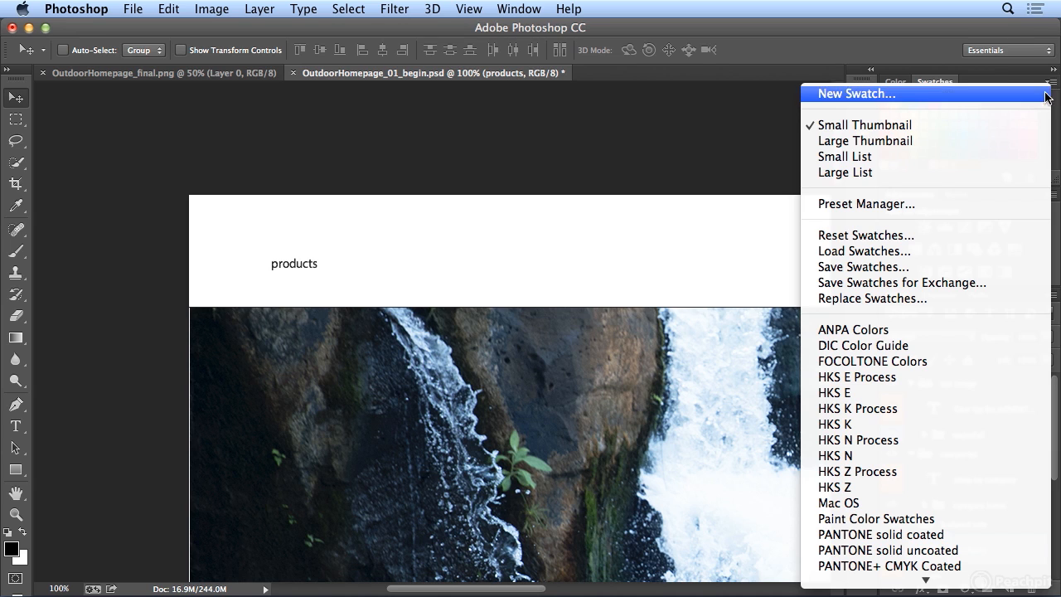
left_click(970, 299)
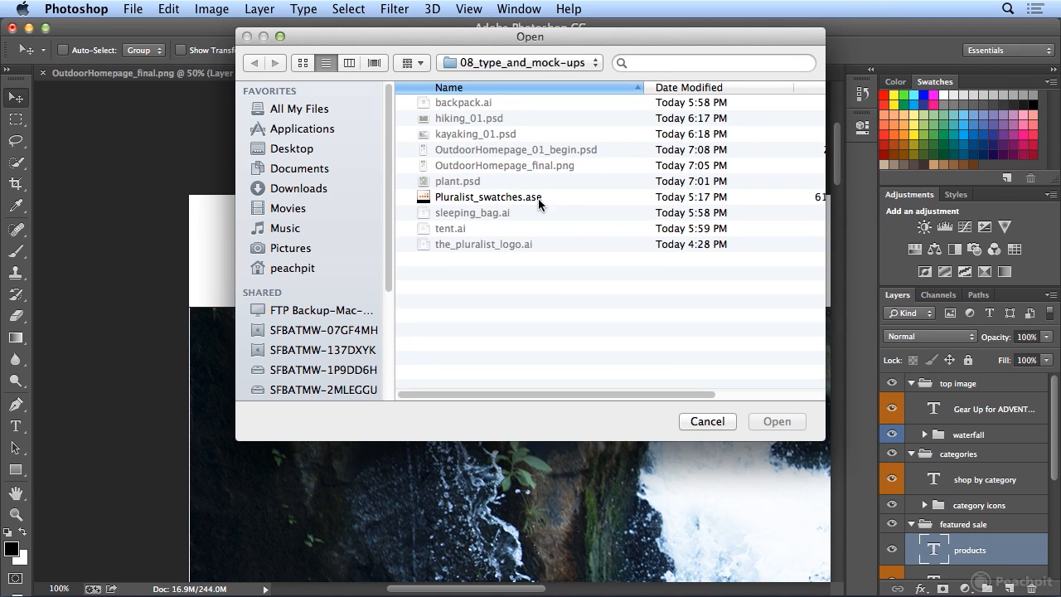
left_click(538, 198)
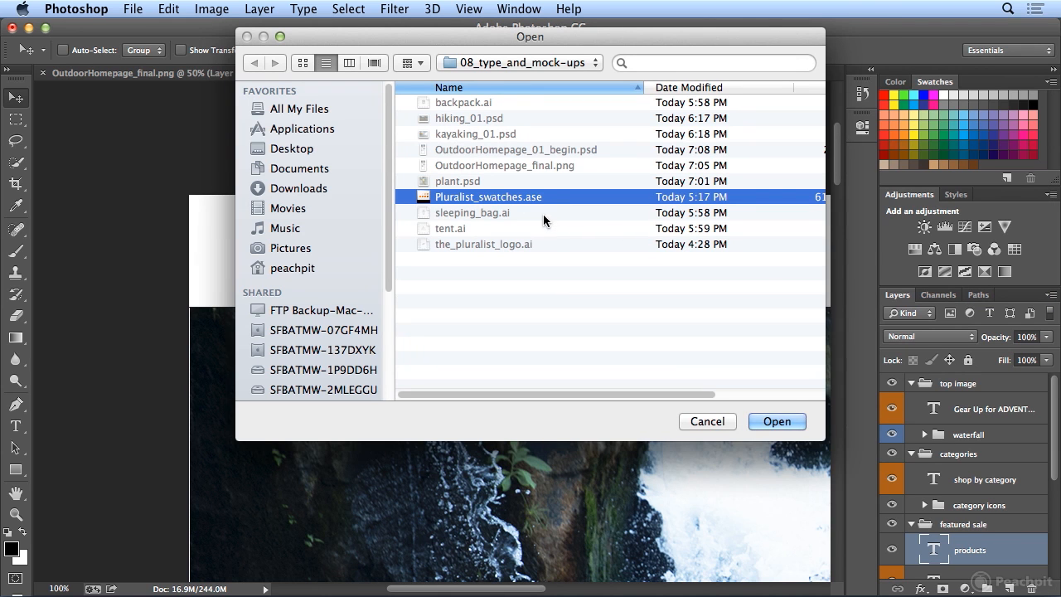
double_click(492, 204)
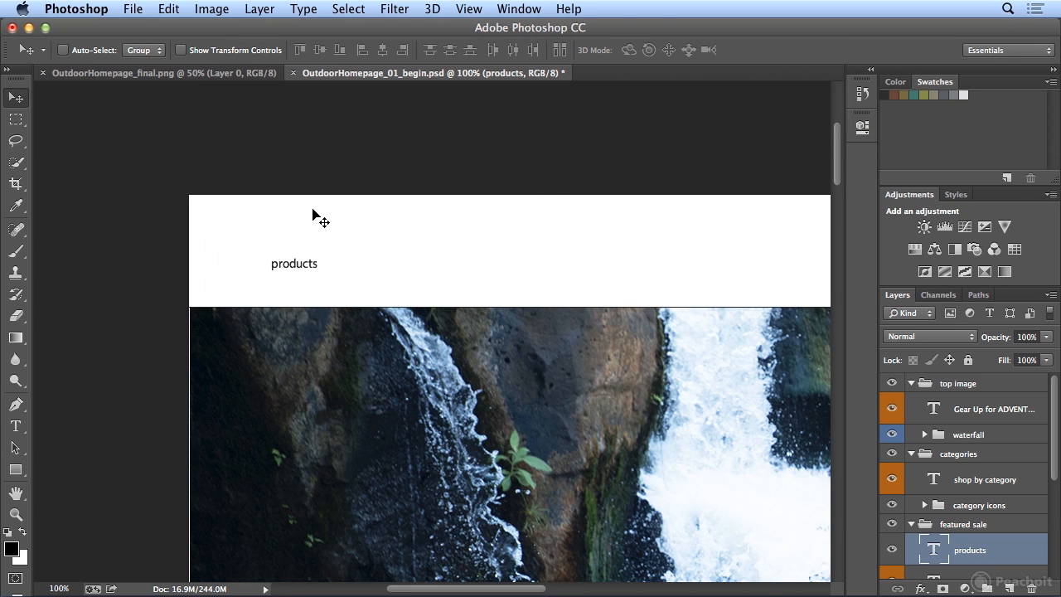
Select the word "products" with the Type tool, try the brown and teal Pluralist swatches on it, and deselect the word
key("t")
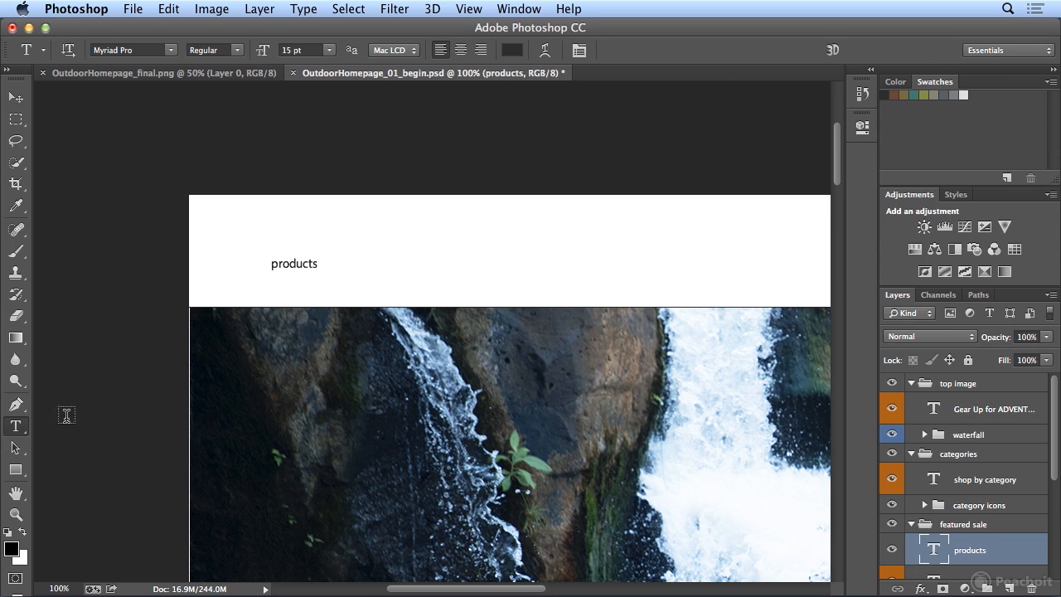
double_click(285, 263)
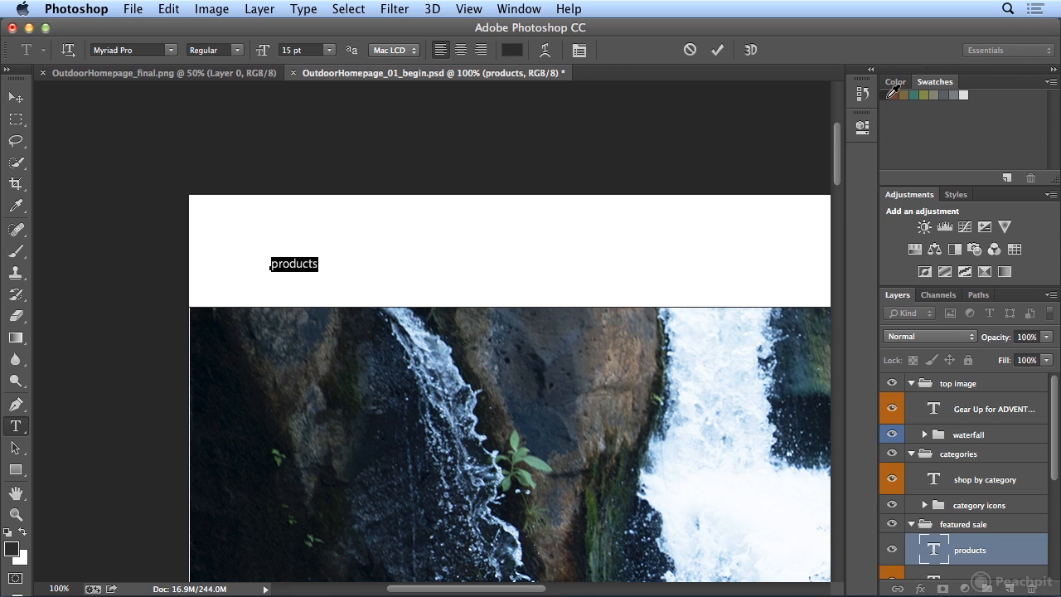
left_click(895, 96)
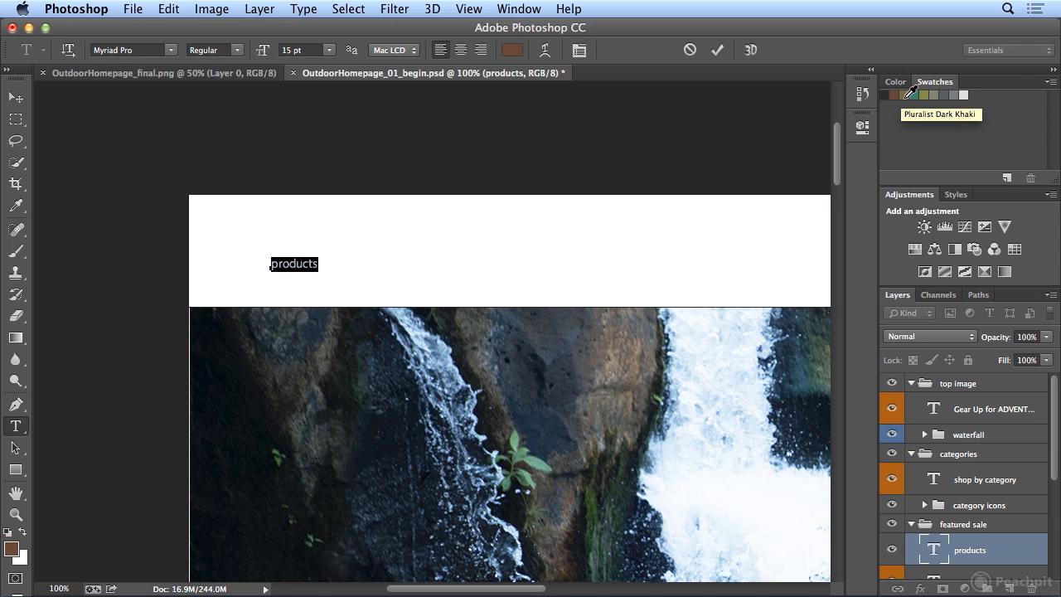
left_click(907, 96)
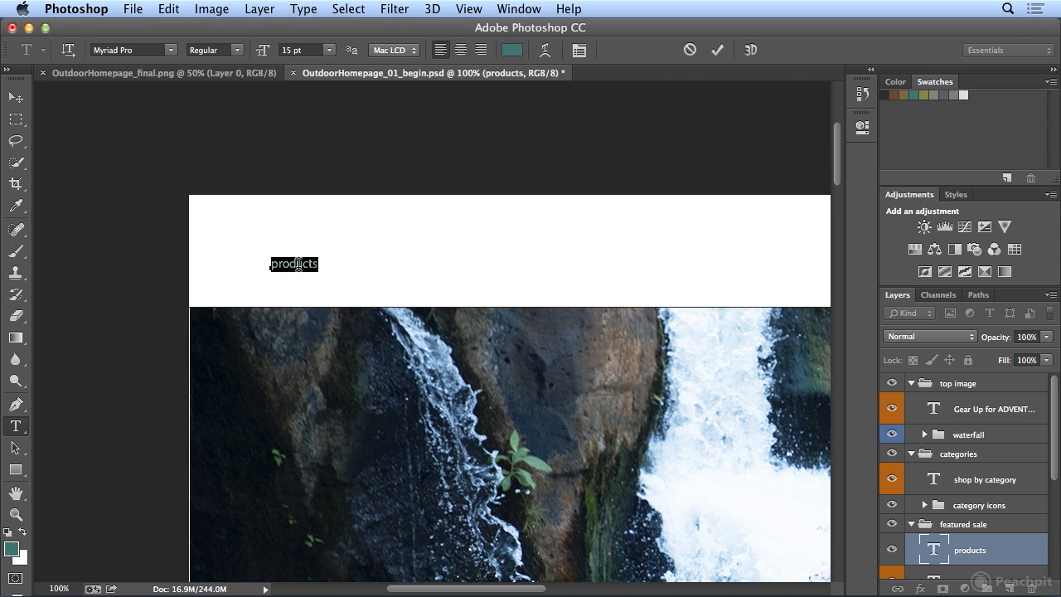
left_click(344, 286)
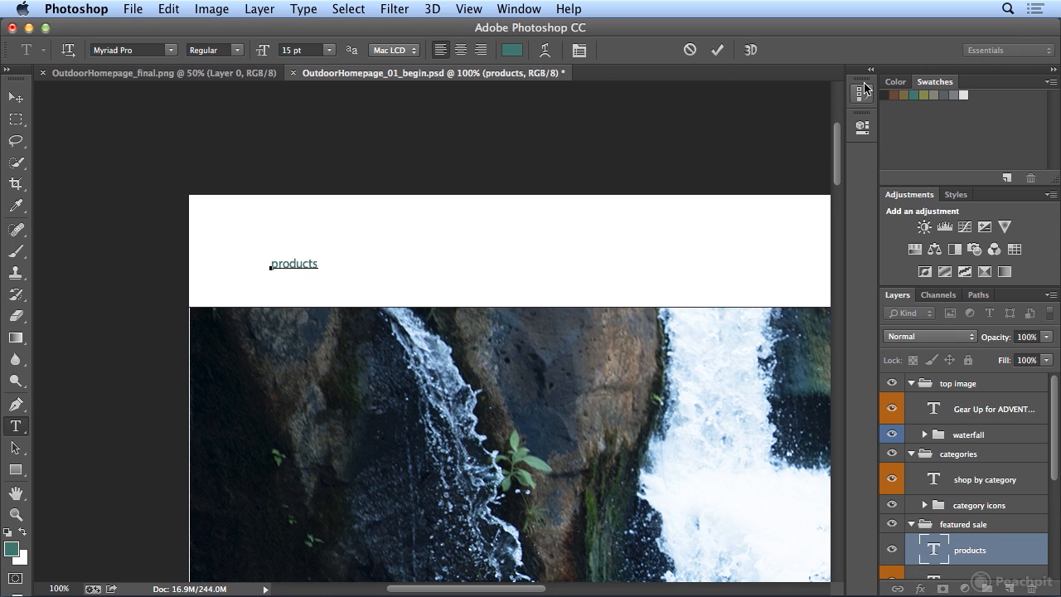
Try several other Pluralist swatches while the "products" text is in edit mode with no characters selected
left_click(892, 95)
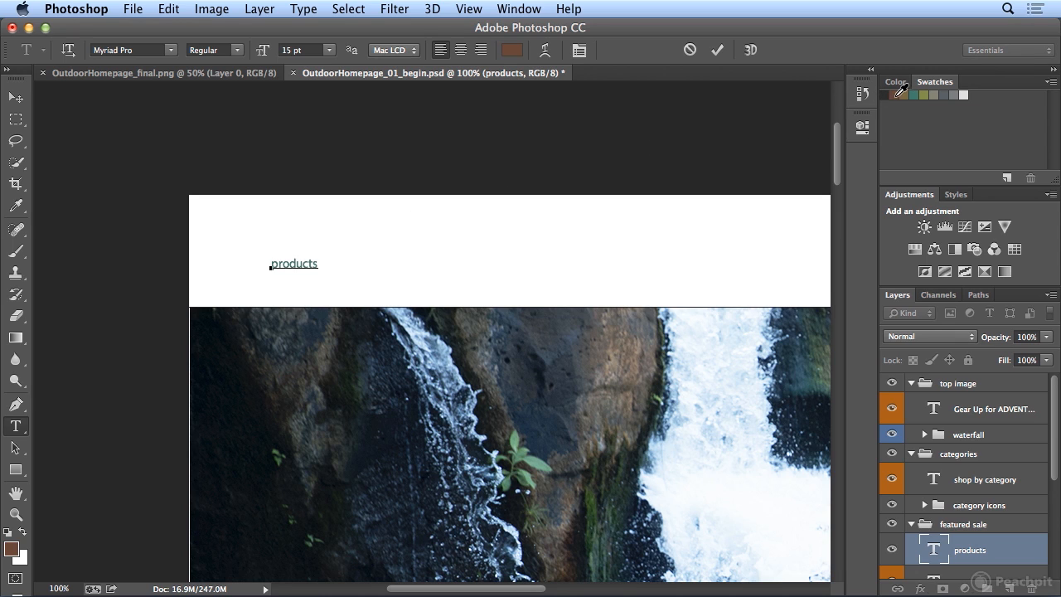
left_click(913, 95)
left_click(926, 96)
Select the word "products" again and color it with the Pluralist Darkest Gray swatch
double_click(304, 264)
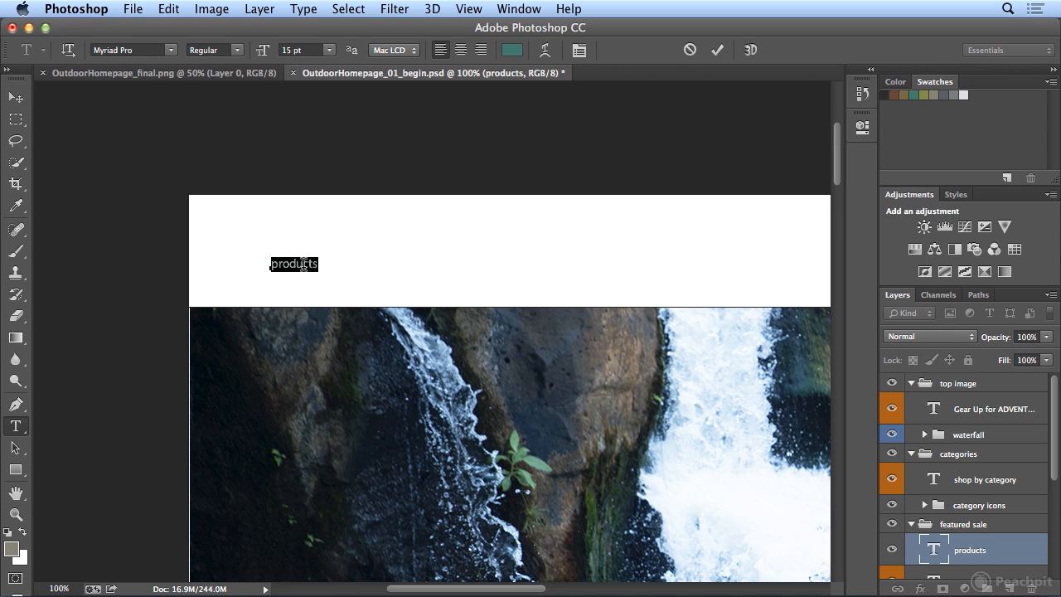
left_click(890, 96)
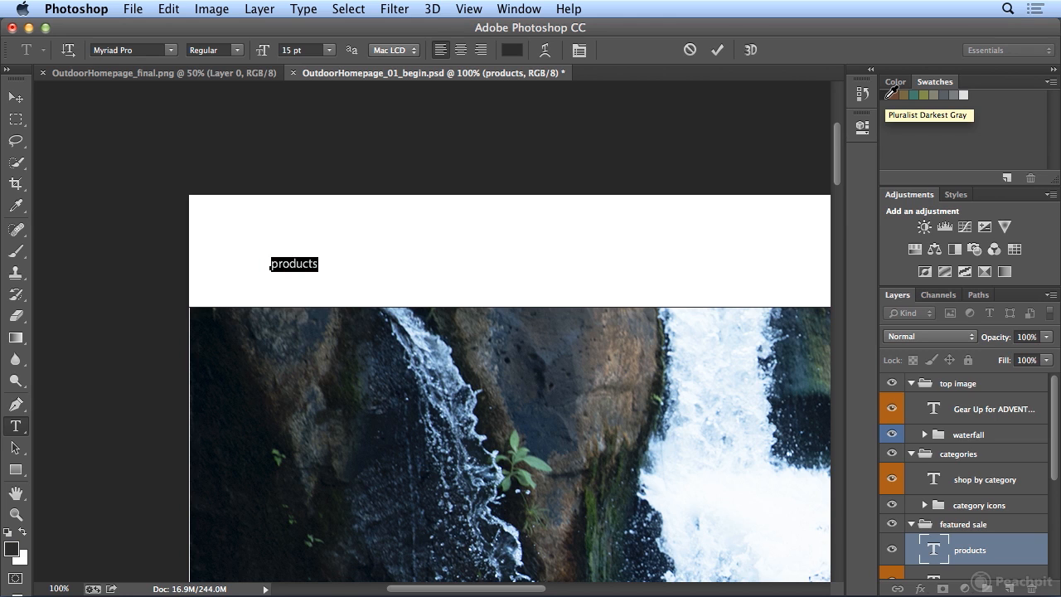
Try a bright red text color from the color picker on the selected "products" text
left_click(512, 50)
left_click(464, 195)
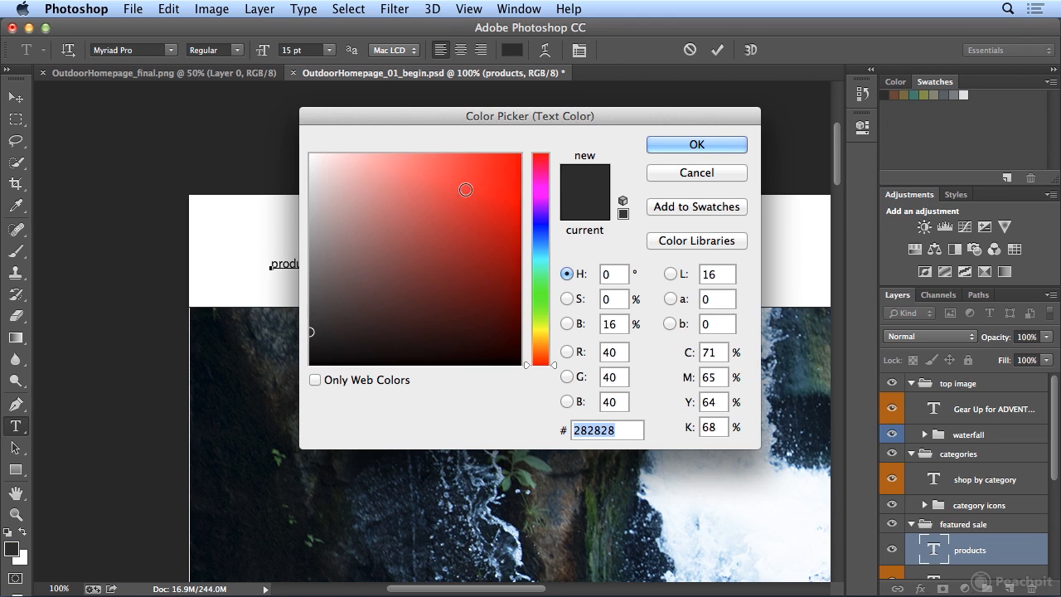
left_click(701, 145)
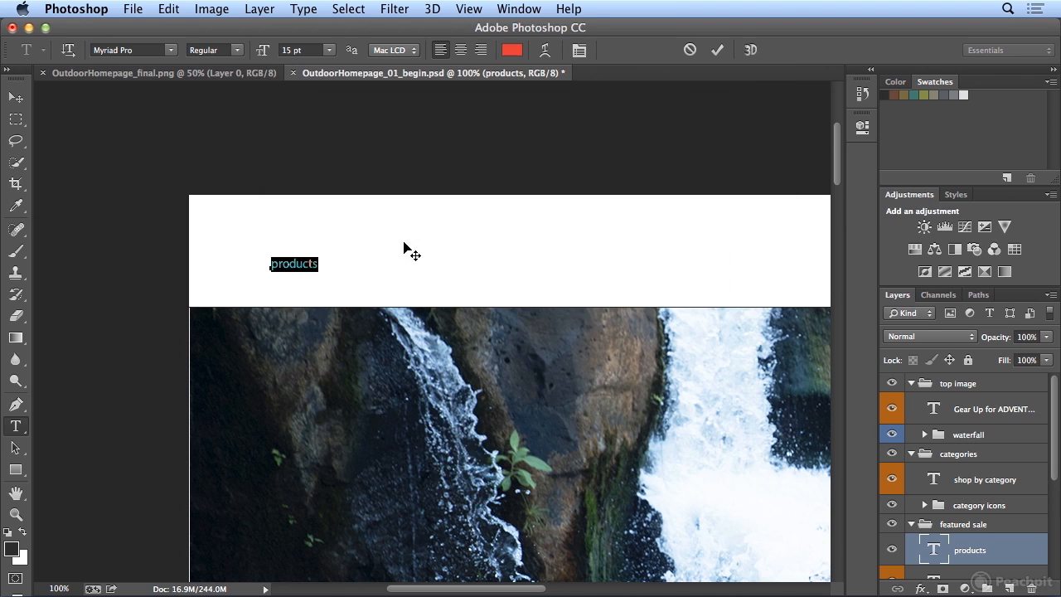
Try dark green 49600a as the foreground color on the selected "products" text and return the text to the Pluralist Darkest Gray swatch
left_click(11, 547)
left_click(540, 320)
left_click(498, 285)
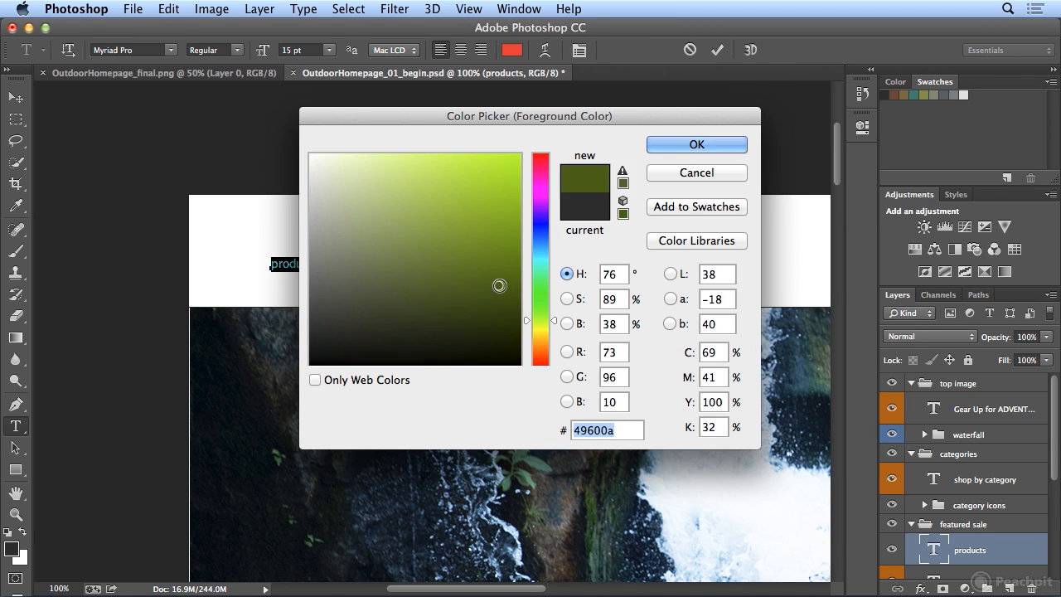
left_click(695, 145)
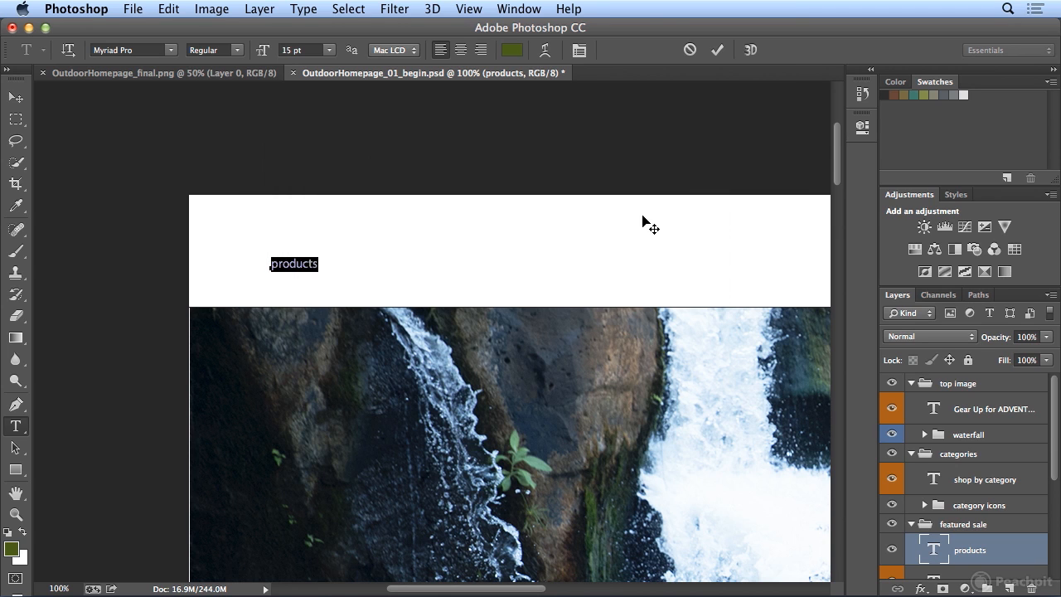
left_click(895, 94)
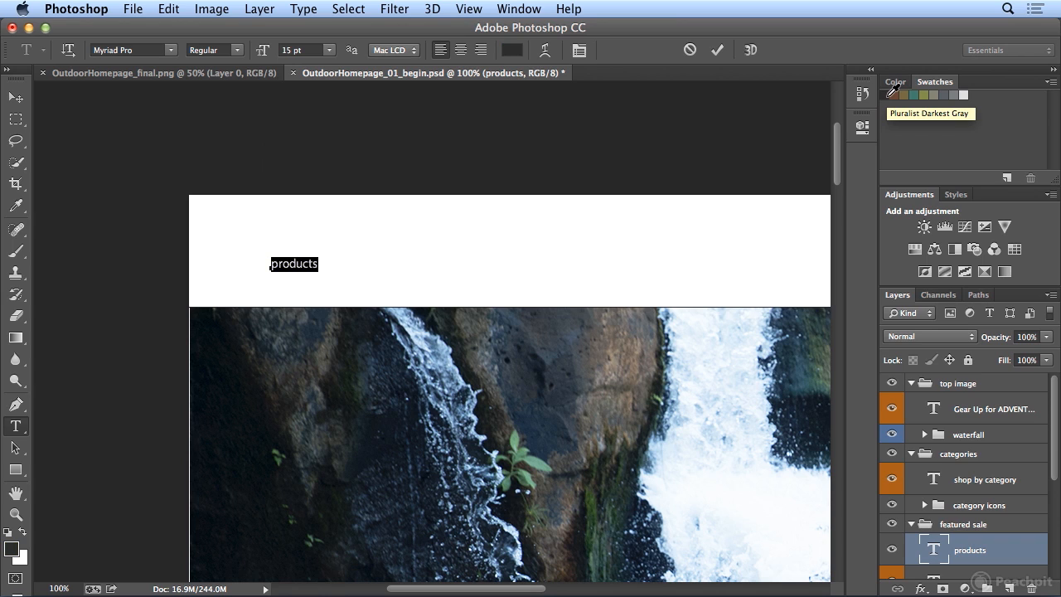